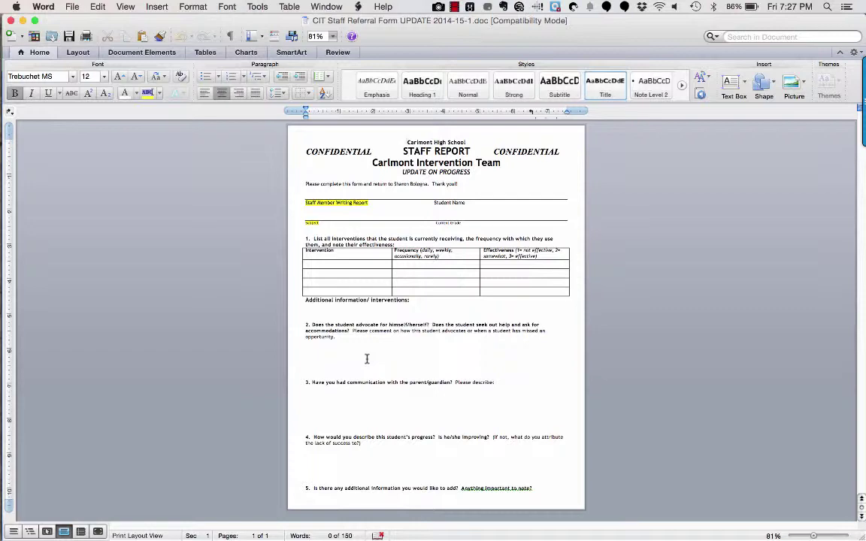
Switch from Word to the 'Staff Report: Update on Progress' Google Form in Chrome
key(super+Tab)
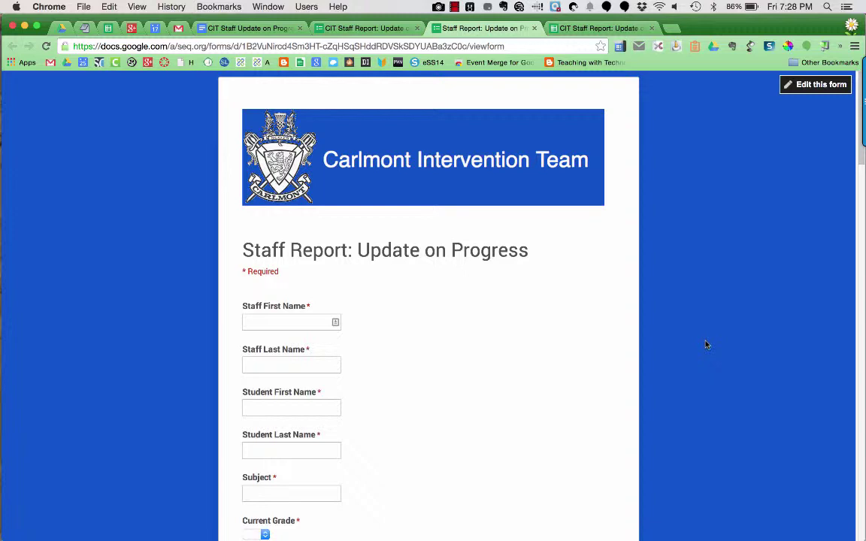
scroll(443, 358, down, 2)
scroll(443, 358, down, 10)
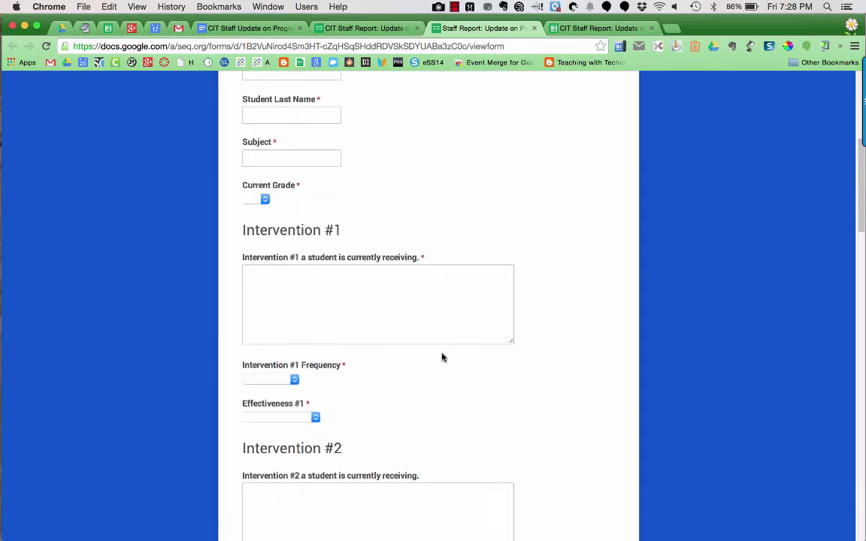
scroll(443, 358, down, 8)
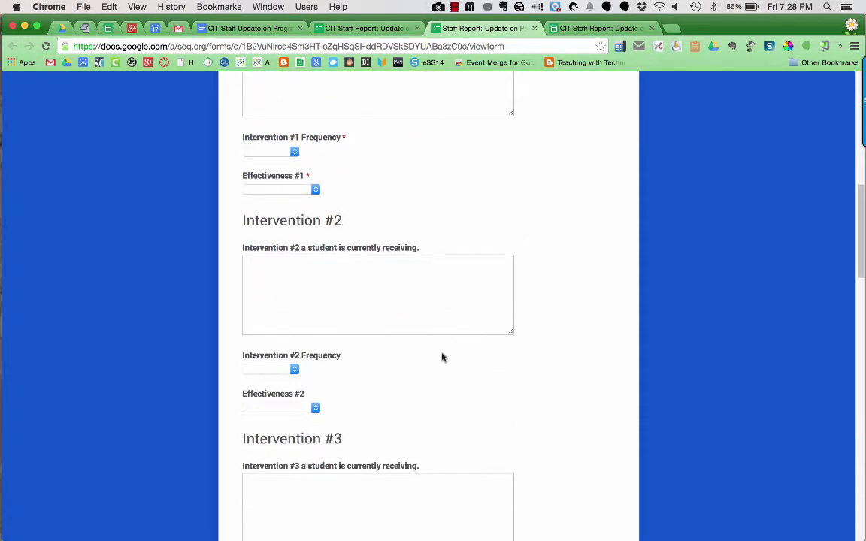
scroll(443, 358, down, 18)
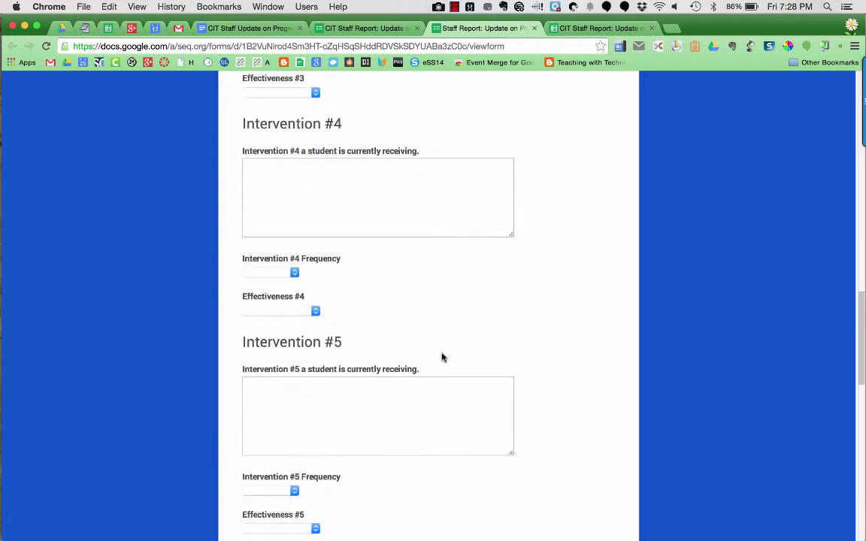
scroll(443, 358, down, 14)
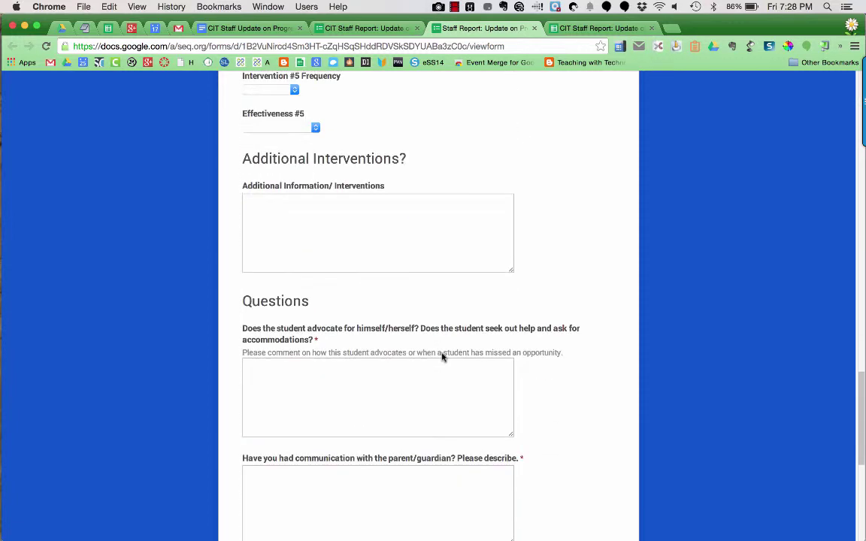
scroll(443, 358, down, 13)
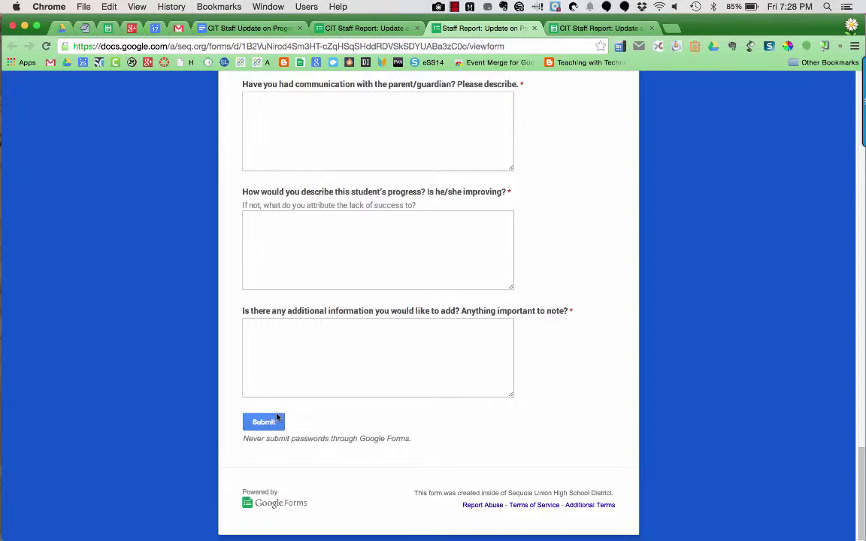
Check the empty Responses sheet's header row, then view the TEMPLATE doc's <<StudentFirst>> and <<intervention1>> placeholders
click(595, 30)
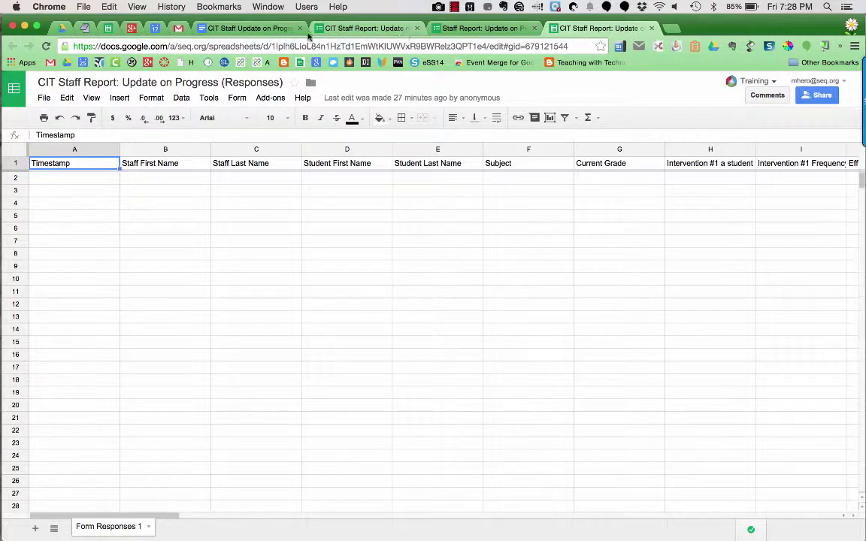
click(281, 28)
scroll(365, 259, up, 5)
scroll(367, 262, up, 1)
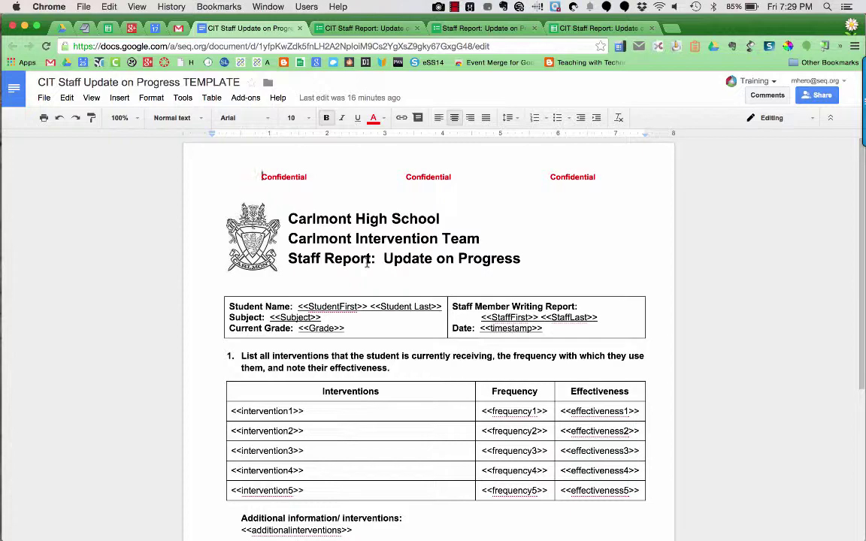
scroll(383, 318, down, 3)
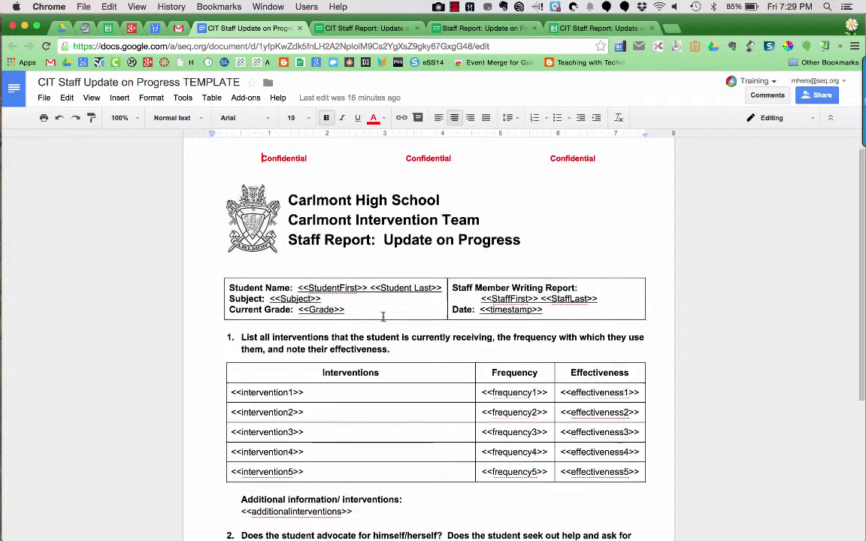
scroll(384, 318, down, 7)
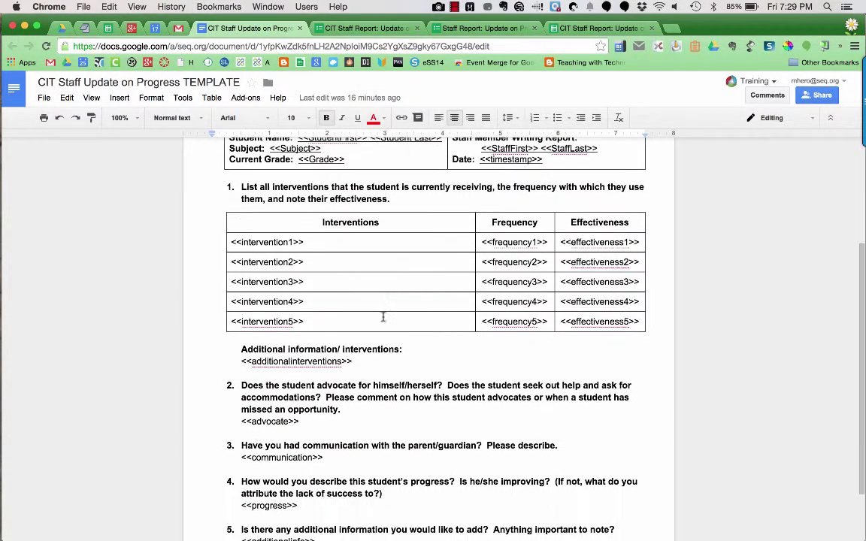
scroll(383, 317, down, 1)
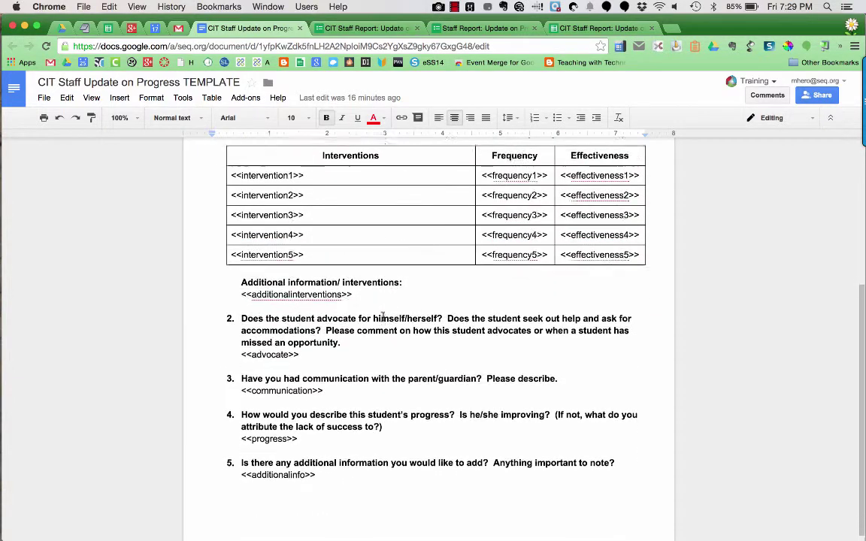
scroll(384, 317, down, 1)
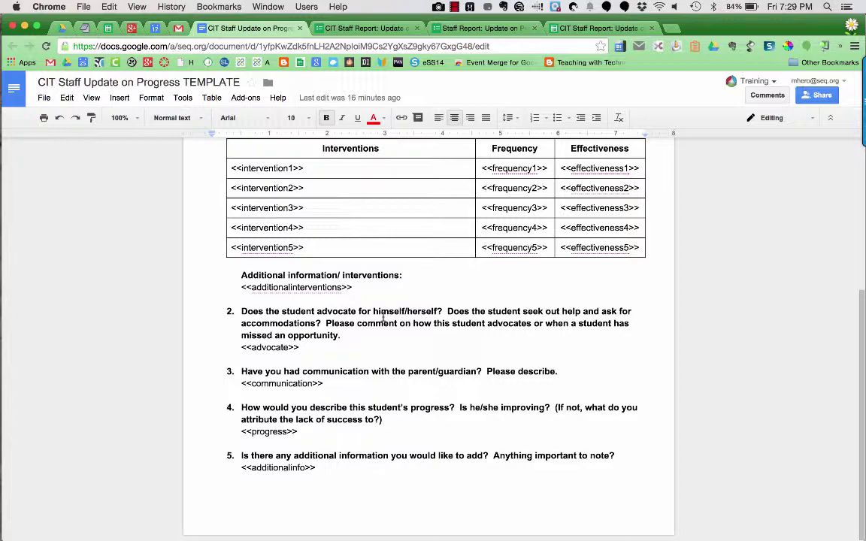
scroll(383, 317, up, 5)
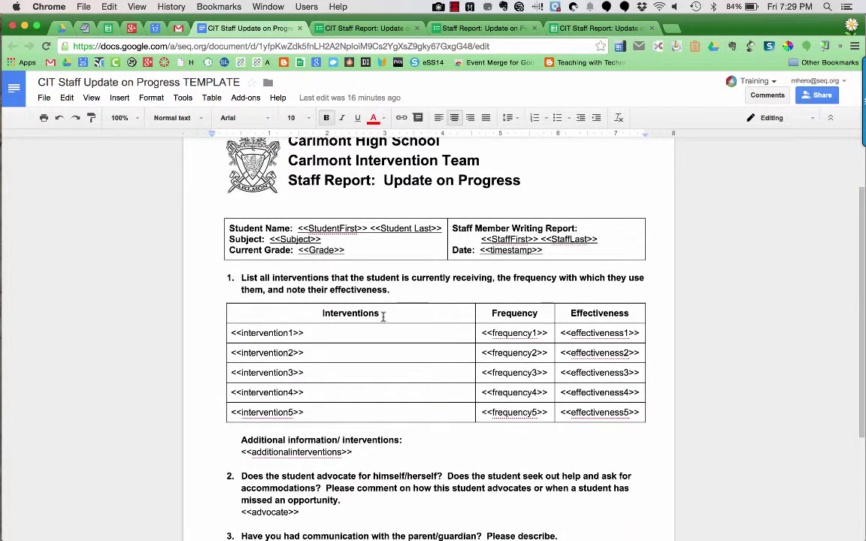
scroll(383, 317, up, 1)
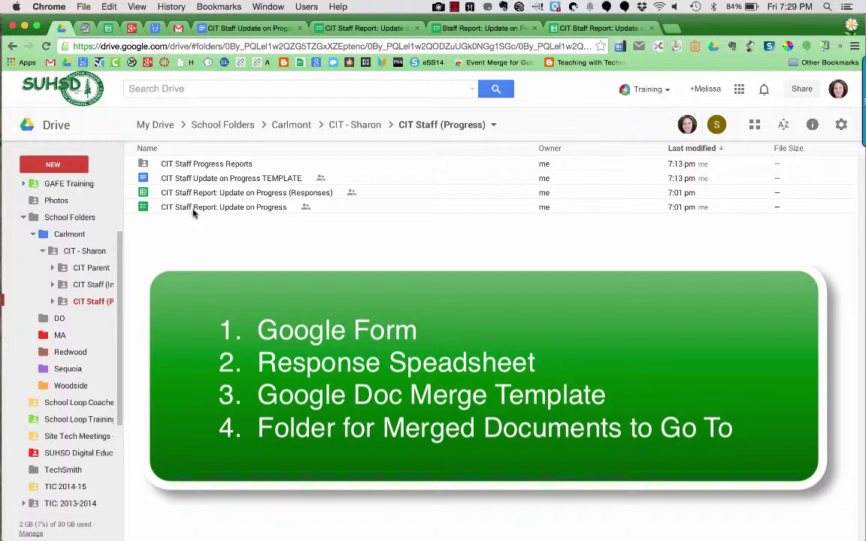
Look over the staff report form in its editor and as the live form
click(356, 29)
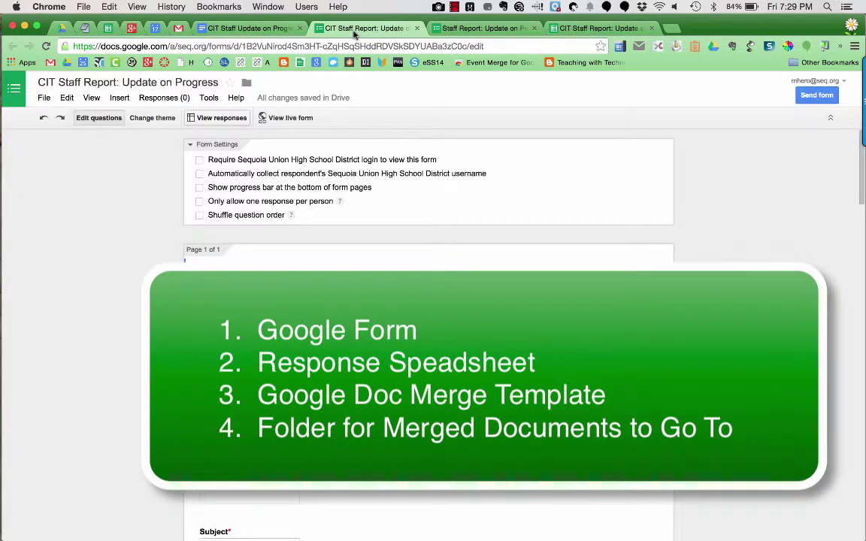
click(453, 31)
scroll(412, 121, up, 10)
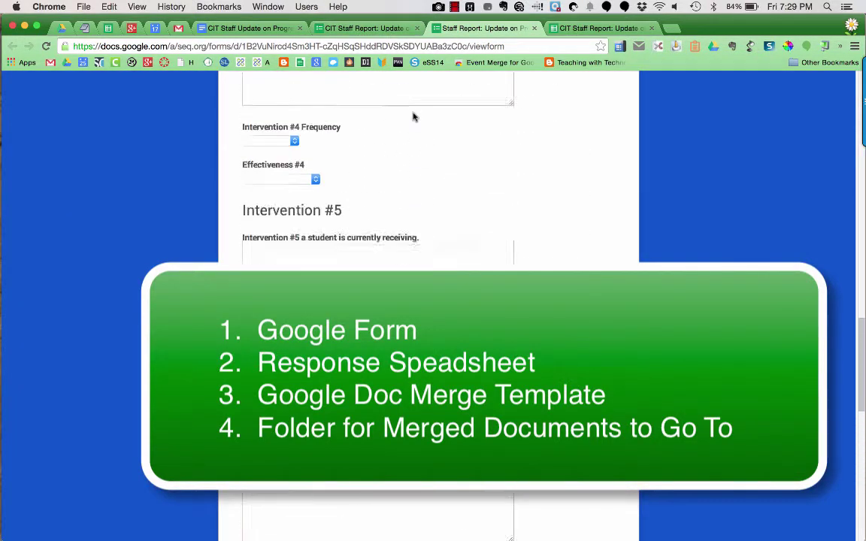
scroll(412, 118, up, 15)
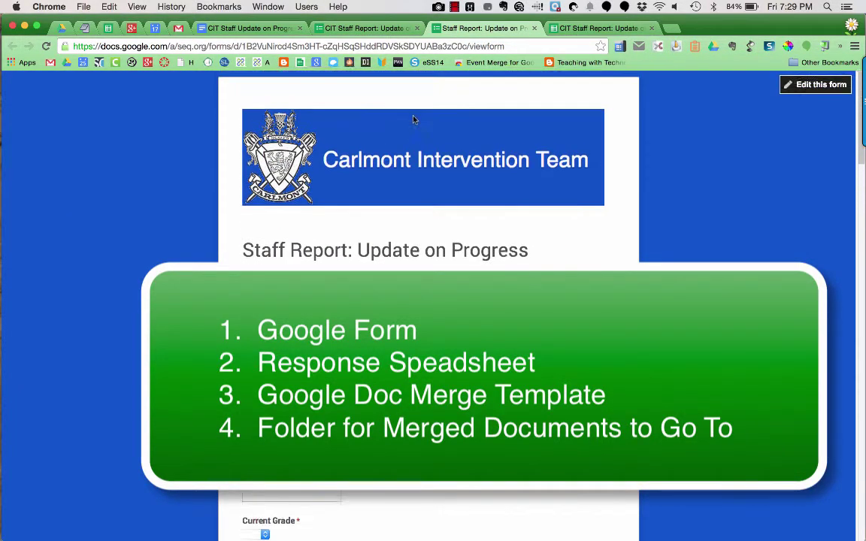
Scroll through the form editor's questions, then return to the CIT Staff (Progress) Drive folder
click(366, 29)
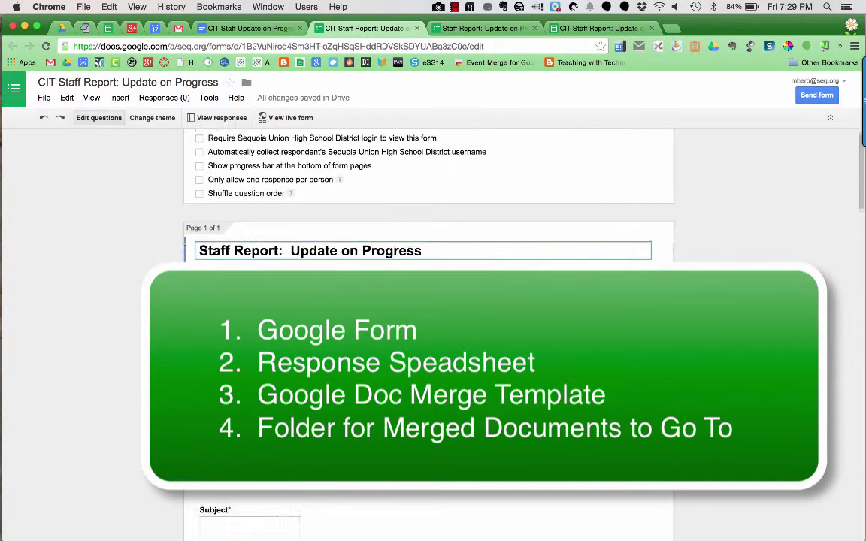
scroll(429, 338, down, 8)
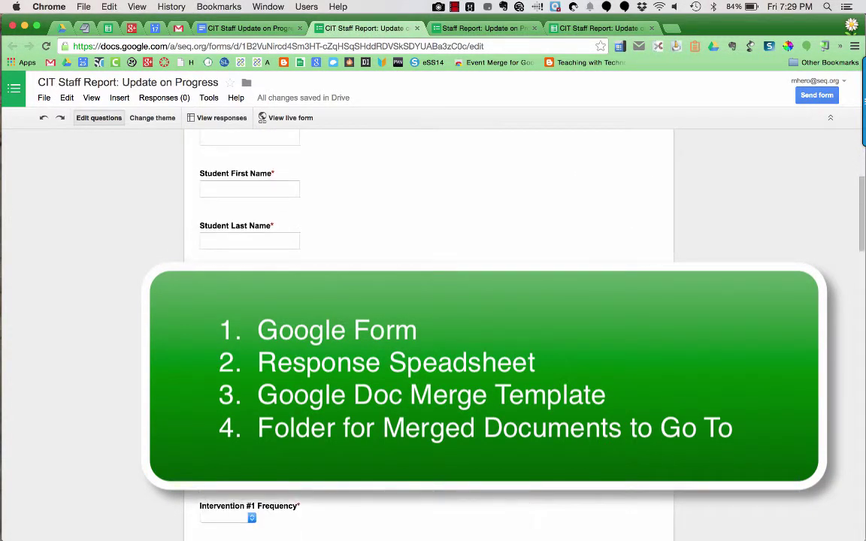
scroll(428, 339, down, 5)
scroll(429, 339, up, 10)
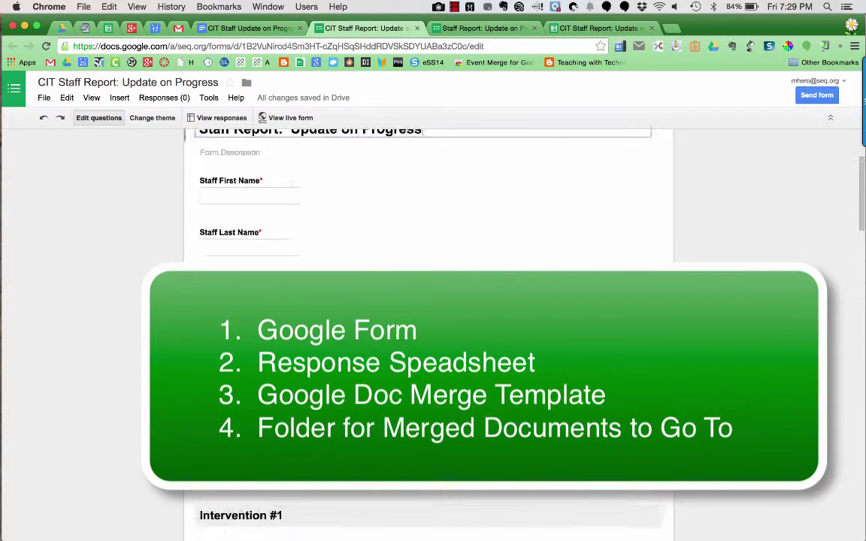
click(62, 28)
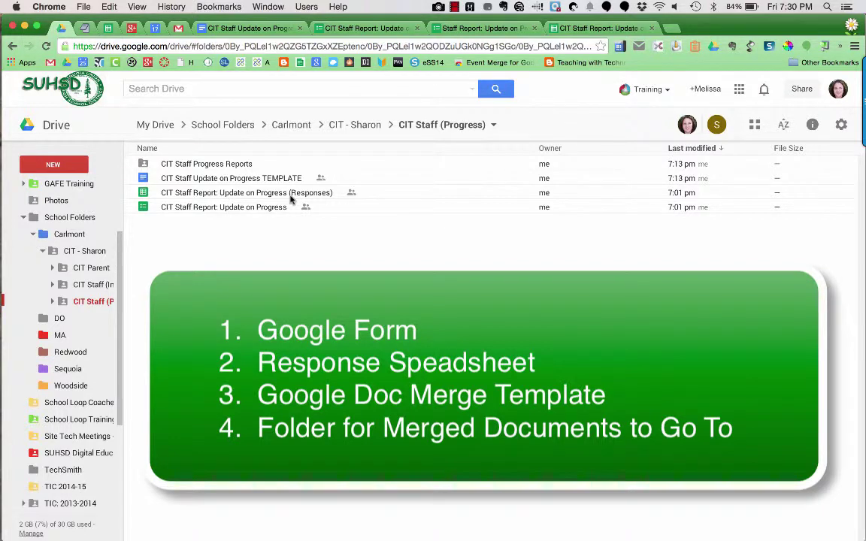
click(364, 30)
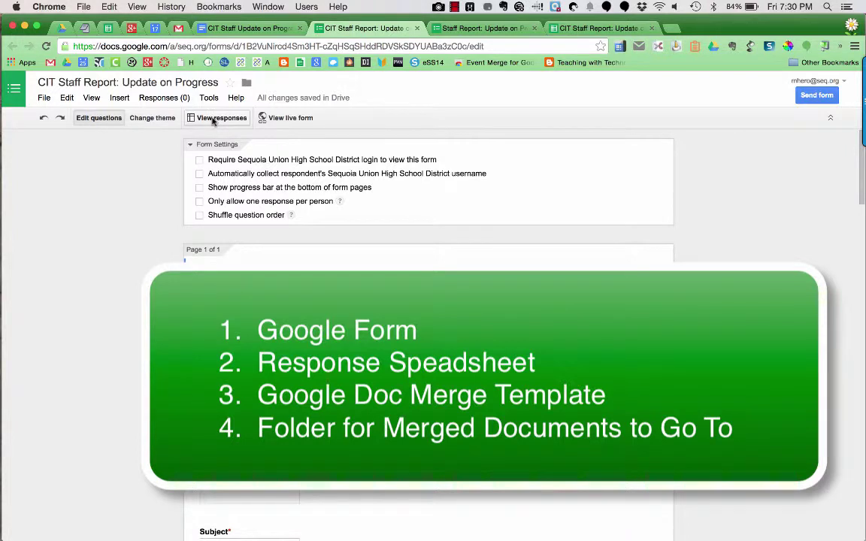
click(575, 30)
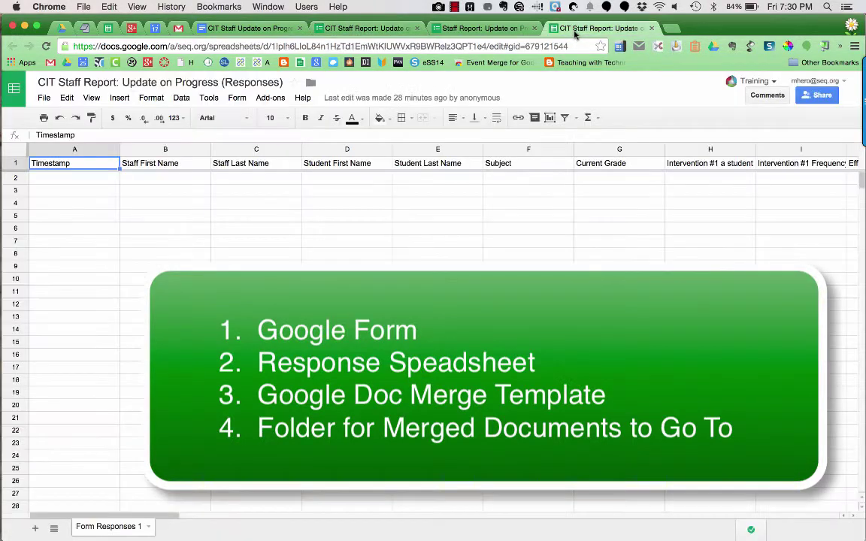
click(53, 29)
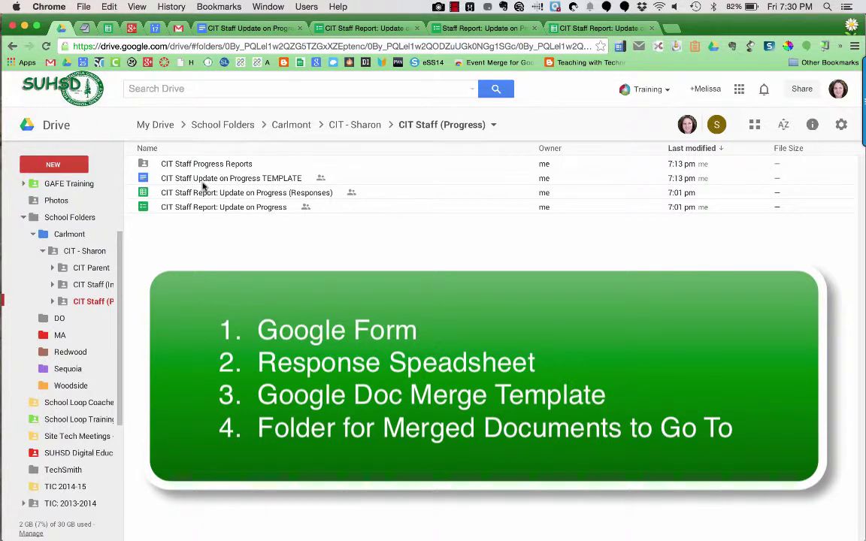
click(230, 31)
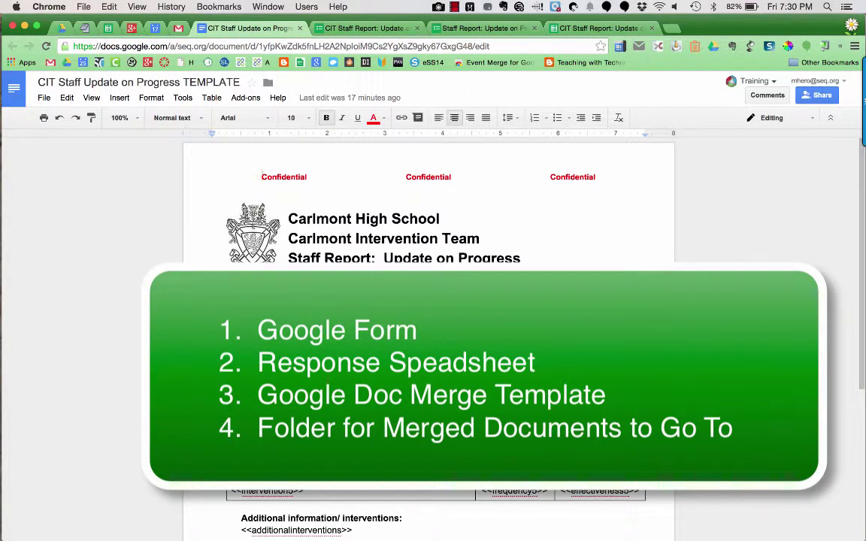
click(63, 29)
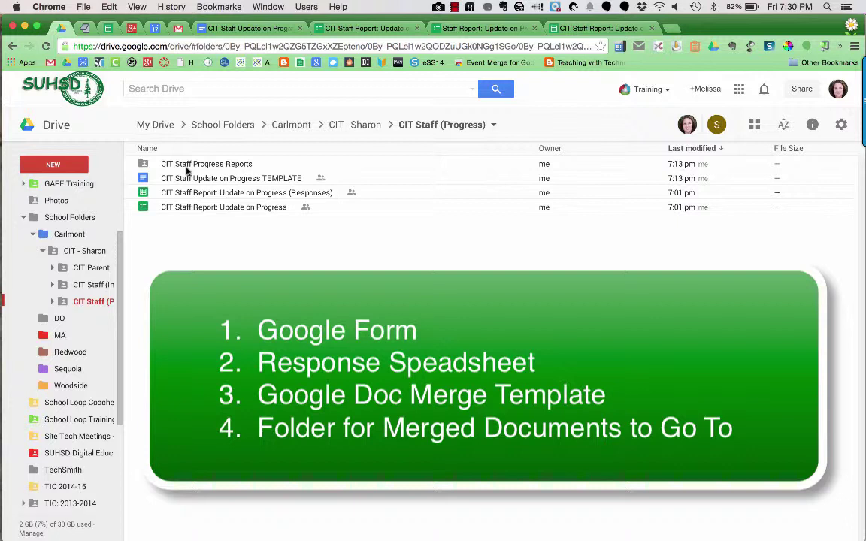
Open the CIT Staff Progress Reports folder, confirm it is empty, and go back up
double_click(187, 167)
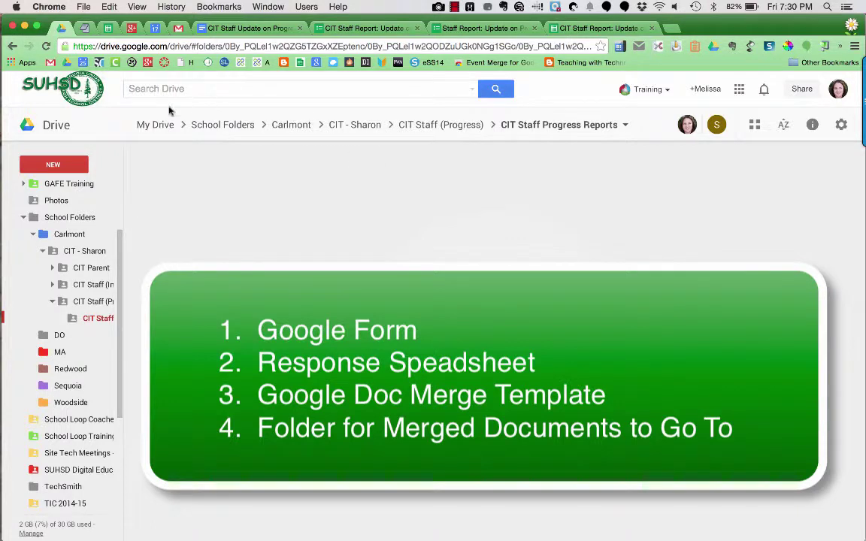
click(414, 126)
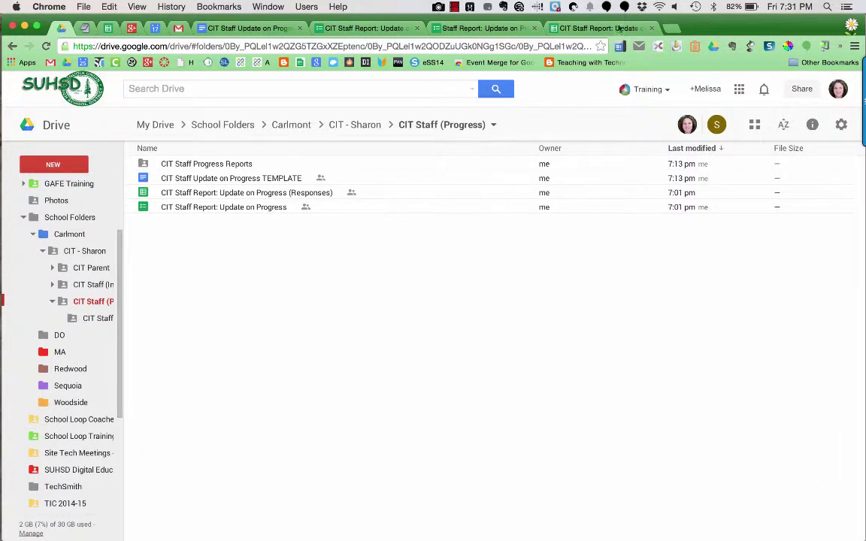
Switch to the Responses spreadsheet and browse the Get add-ons store
click(610, 29)
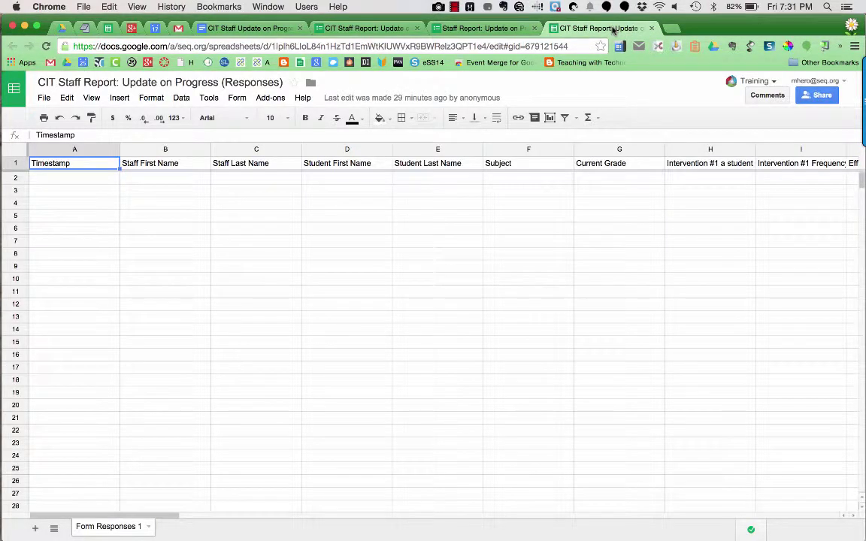
click(270, 99)
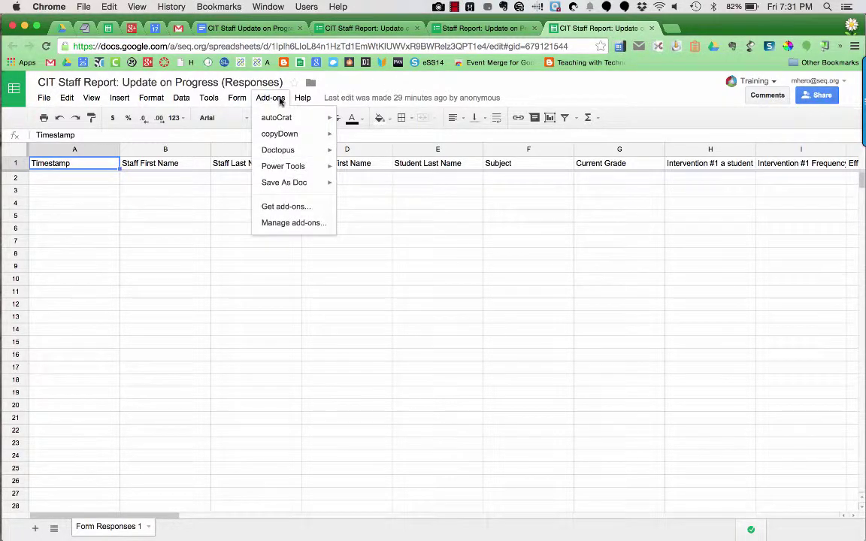
mouse_move(284, 119)
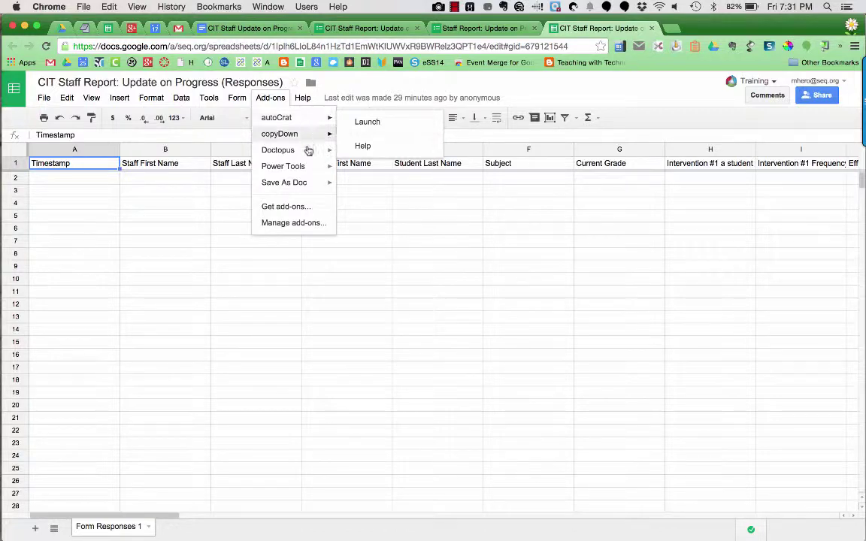
click(301, 208)
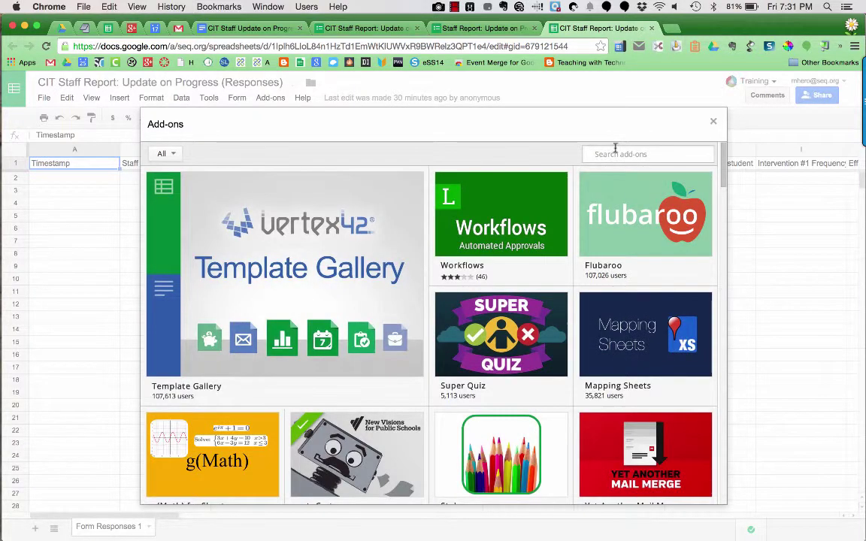
click(615, 149)
mouse_move(660, 344)
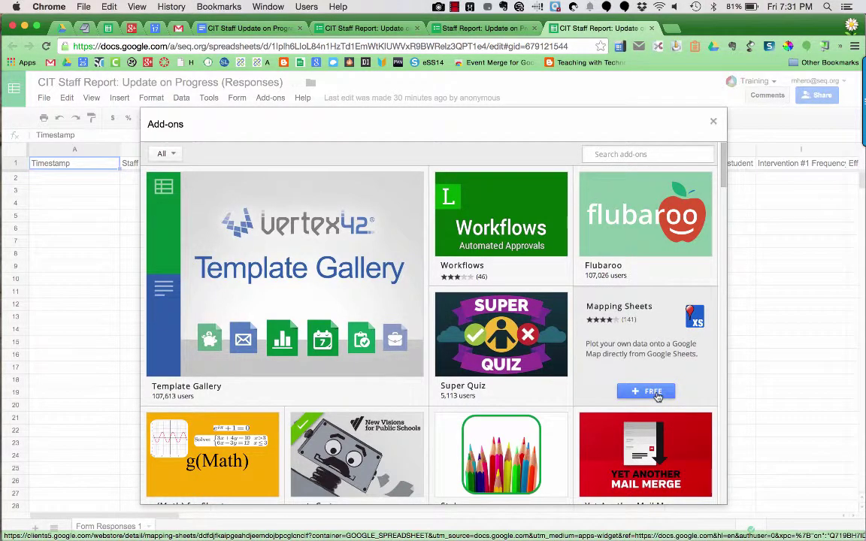
click(654, 391)
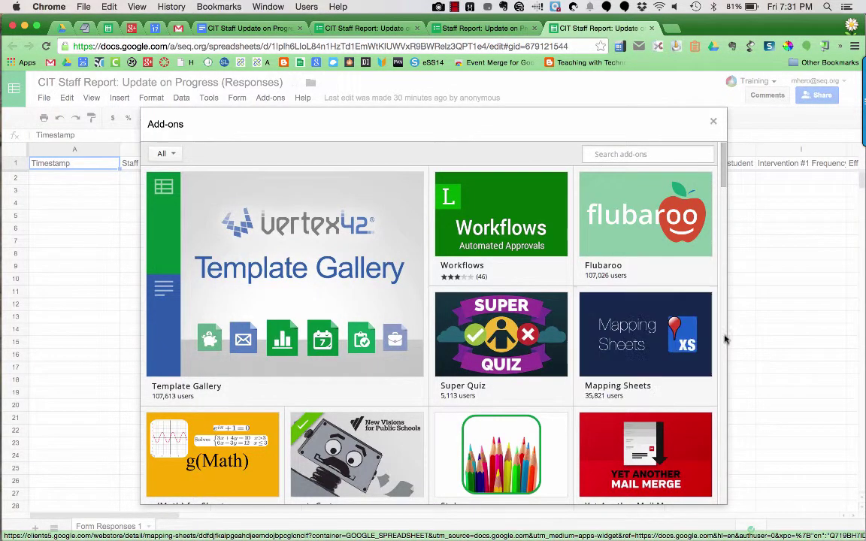
Close the add-on store and launch autoCrat from the Add-ons menu
click(713, 122)
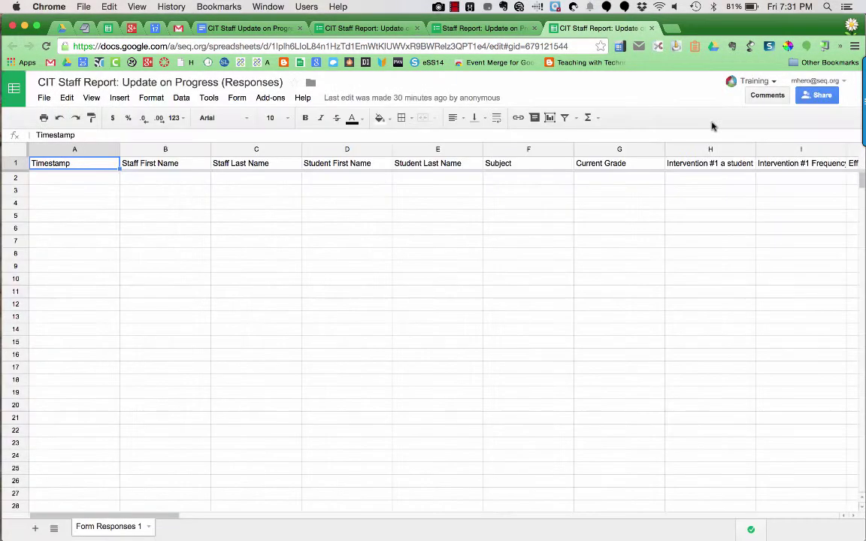
click(268, 101)
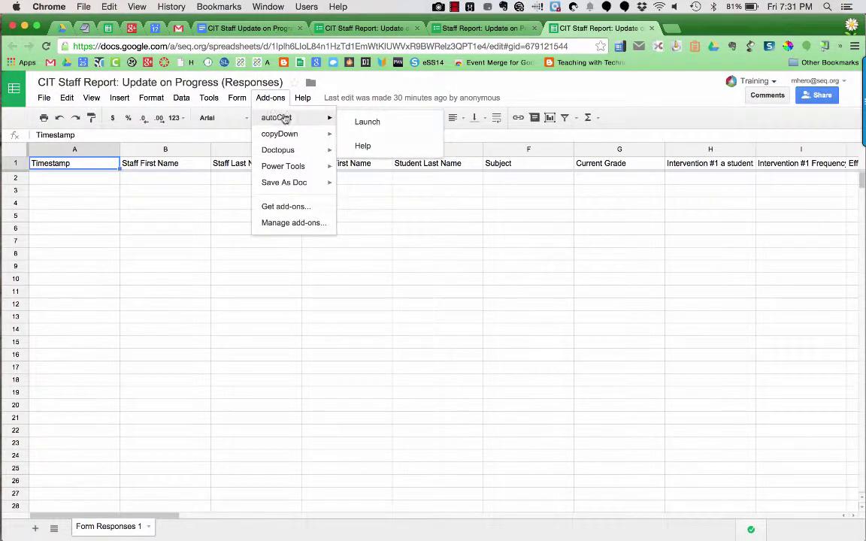
click(366, 125)
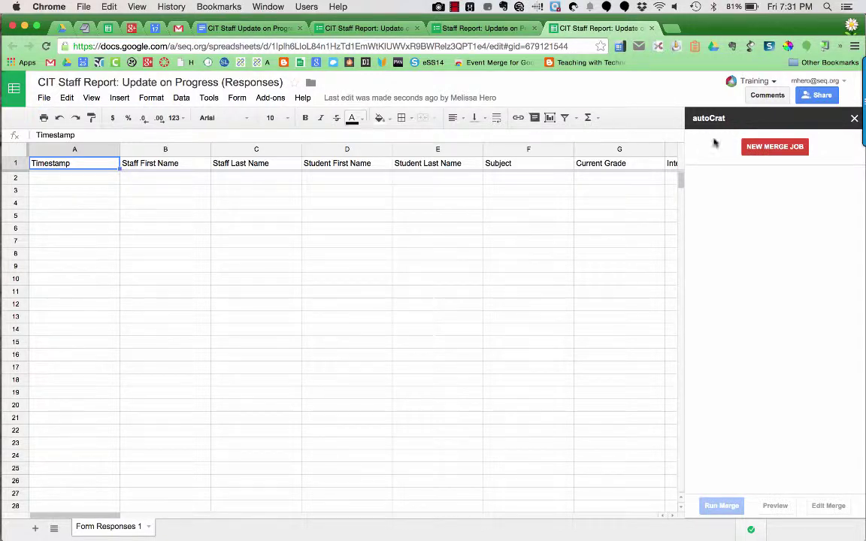
Begin a NEW MERGE JOB in the autoCrat sidebar, arriving at Choose Template
click(758, 152)
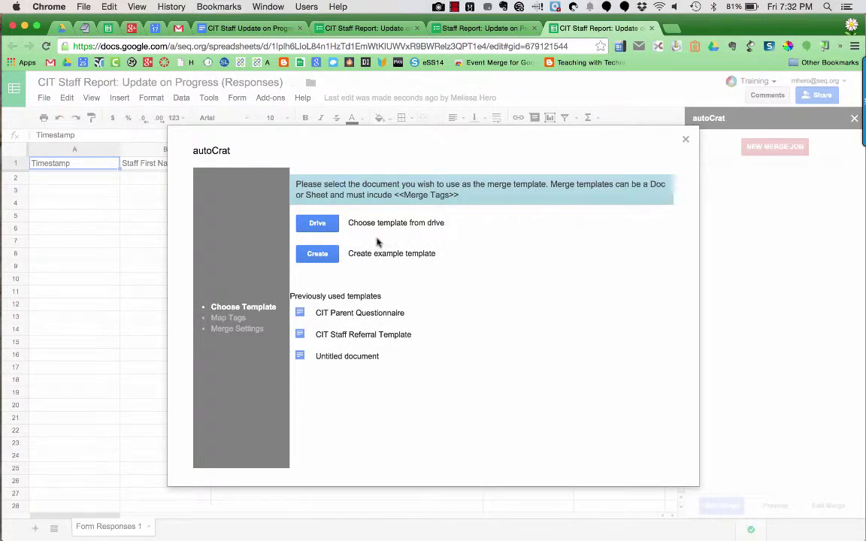
Search Drive for 'cit staff update' and select the CIT Staff Update on Progress TEMPLATE
click(323, 227)
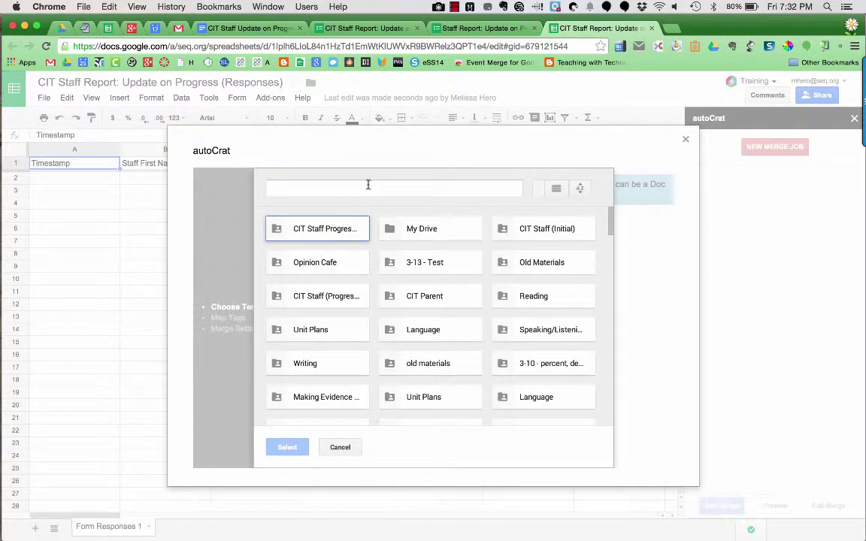
click(368, 187)
text(cit)
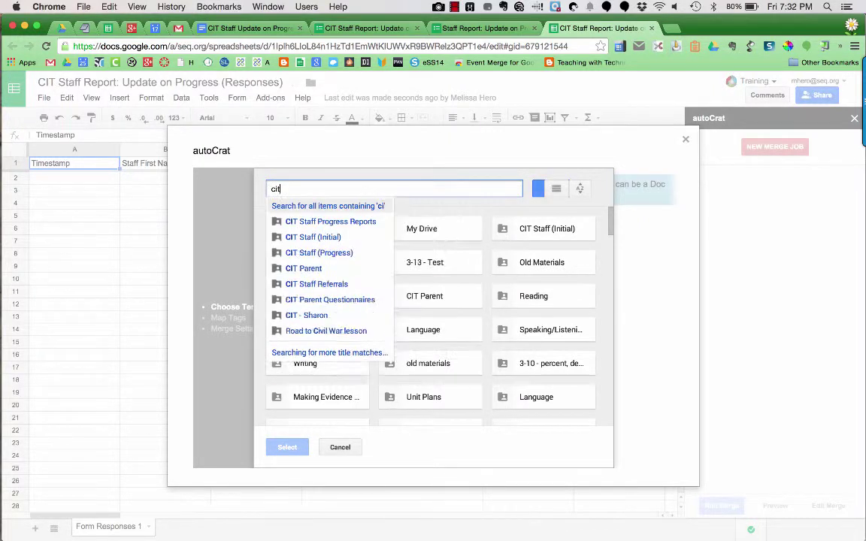
text( staff)
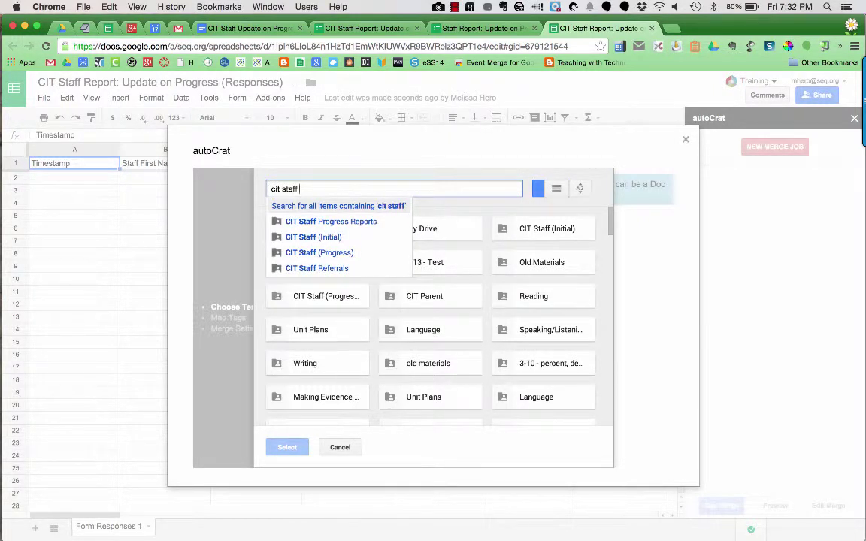
text( update)
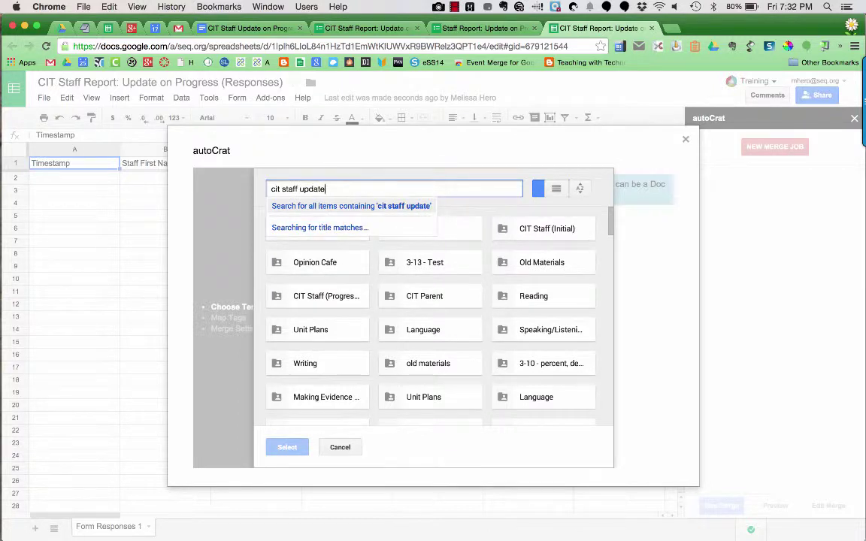
key(Return)
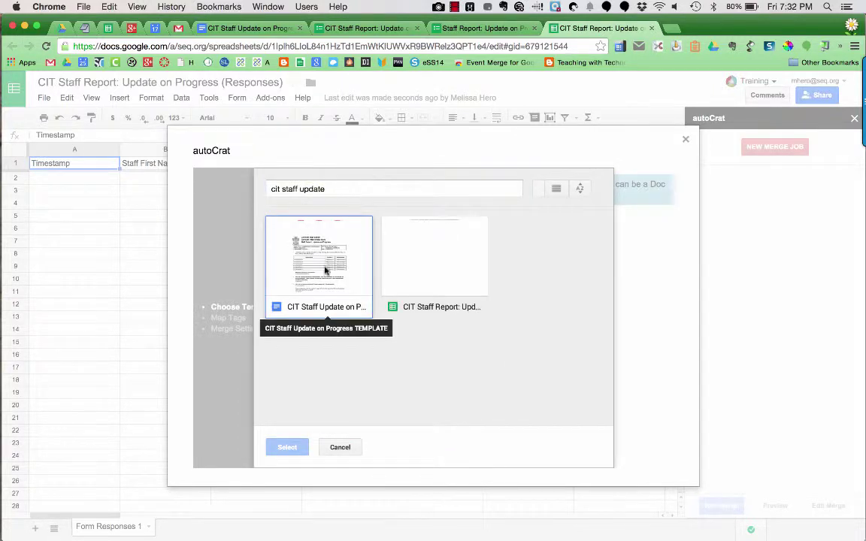
click(318, 257)
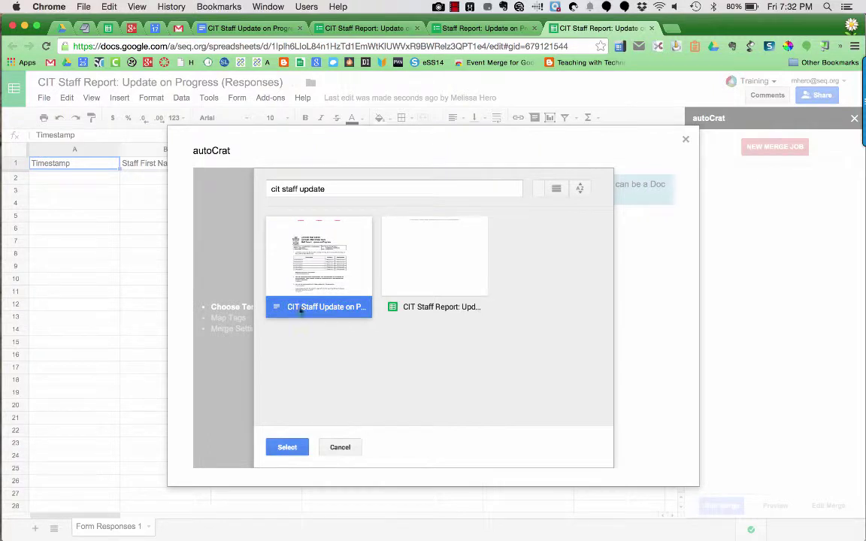
click(285, 448)
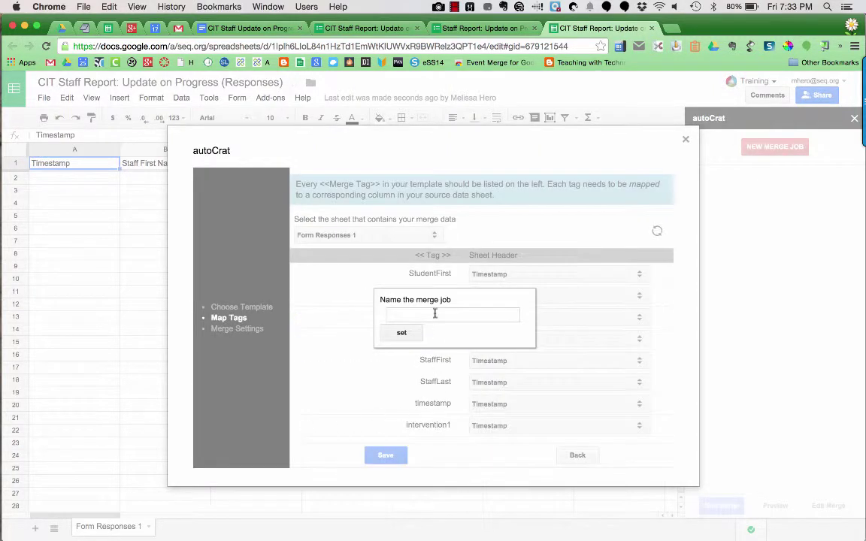
Name the merge job 'CIT Staff Report: Update on Progress', then view the TEMPLATE document's tags
click(434, 314)
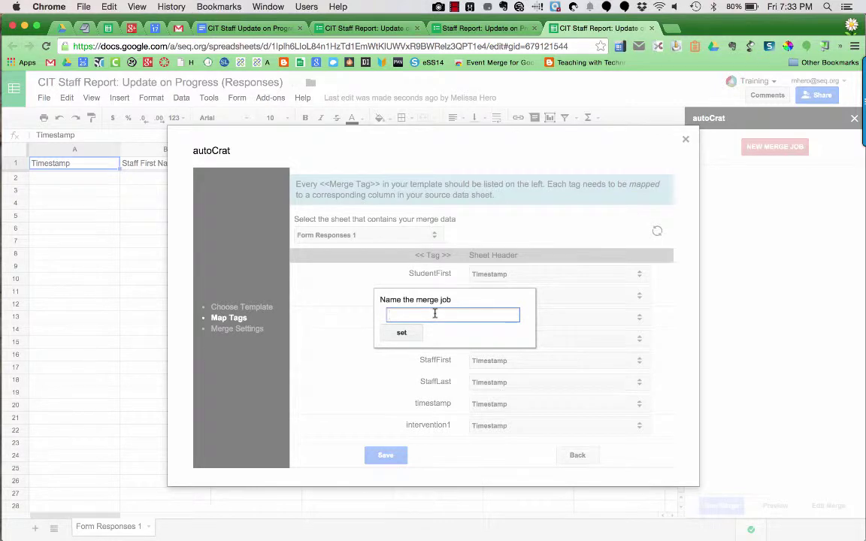
text(CIT Sta)
text(ff Report: Update o)
text(n Progress)
click(411, 332)
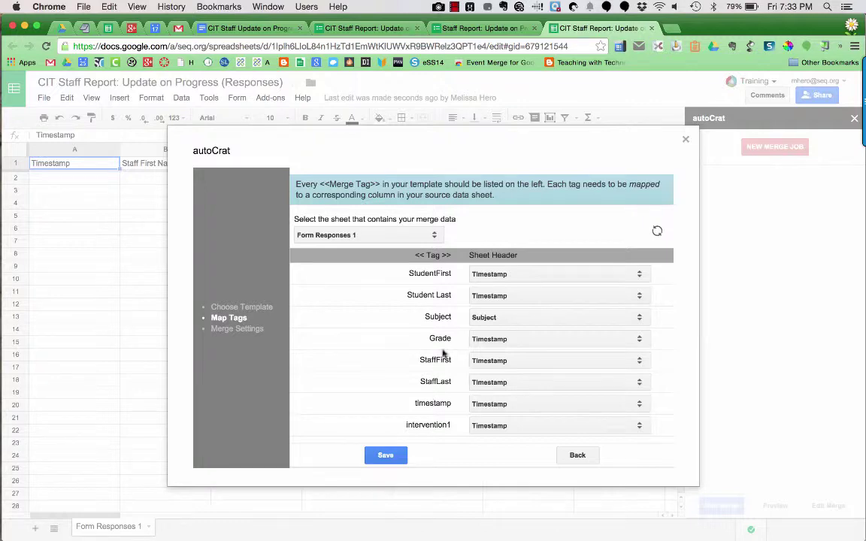
click(237, 29)
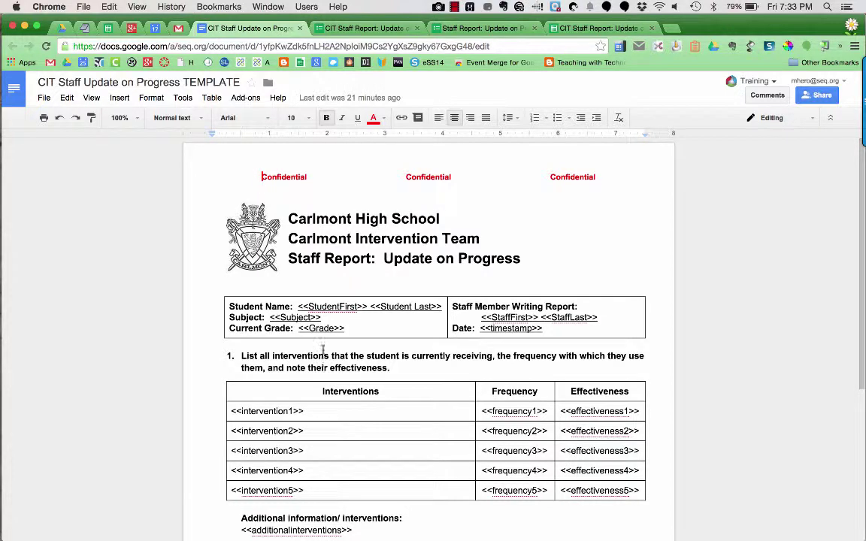
Compare the template's merge tags against autoCrat's Map Tags list, ending on the spreadsheet
click(575, 29)
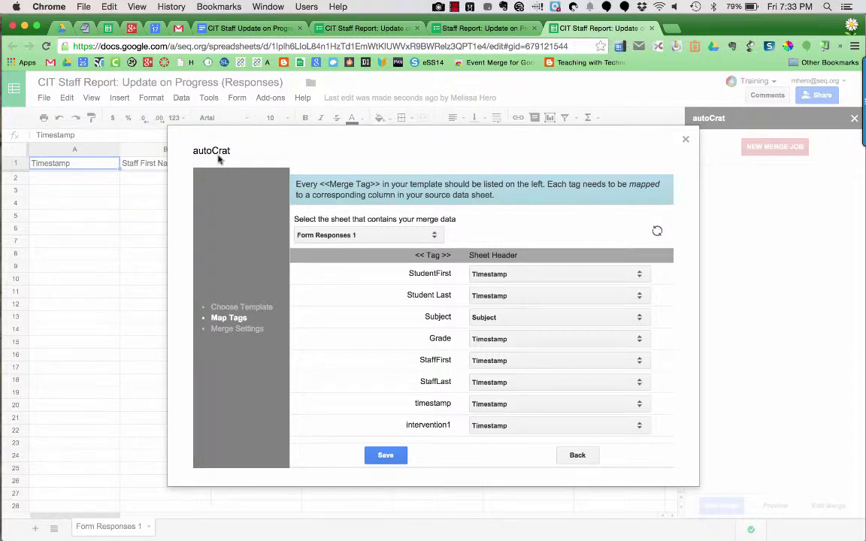
click(222, 29)
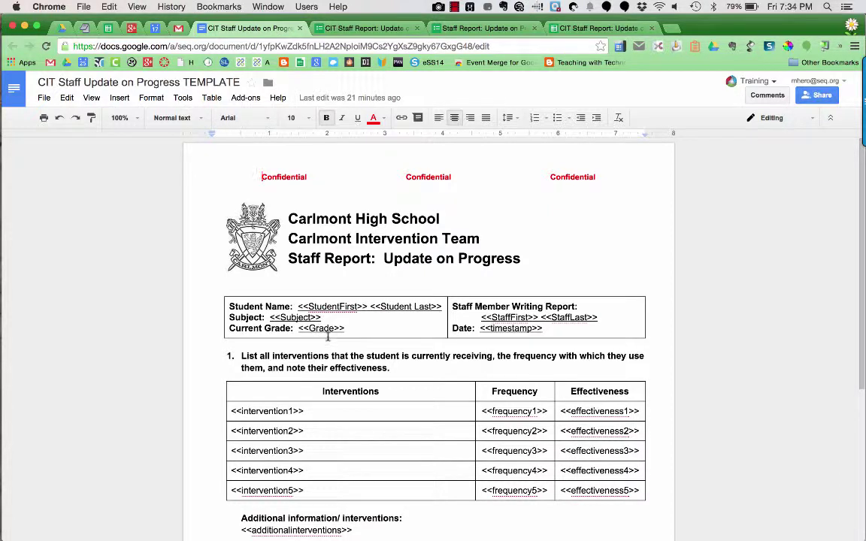
click(583, 29)
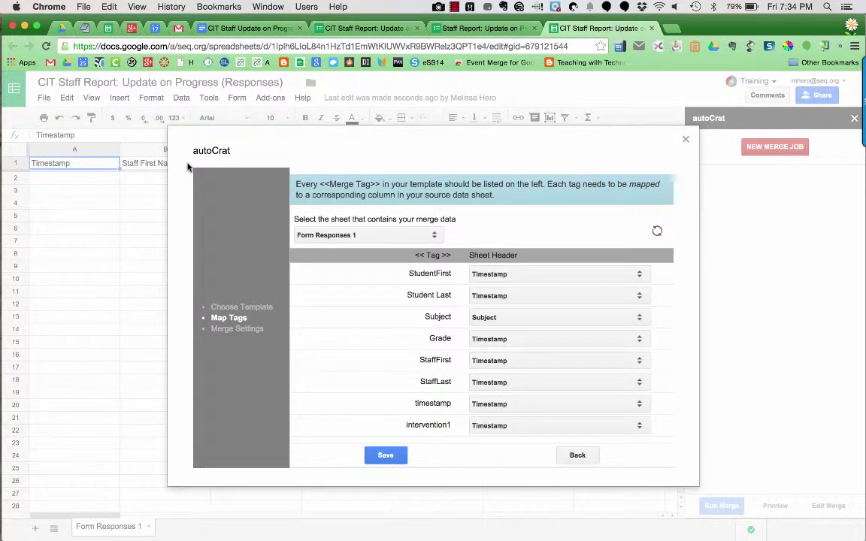
Map StudentFirst to Student First Name and Student Last to Student Last Name, keeping Subject as Subject
click(474, 274)
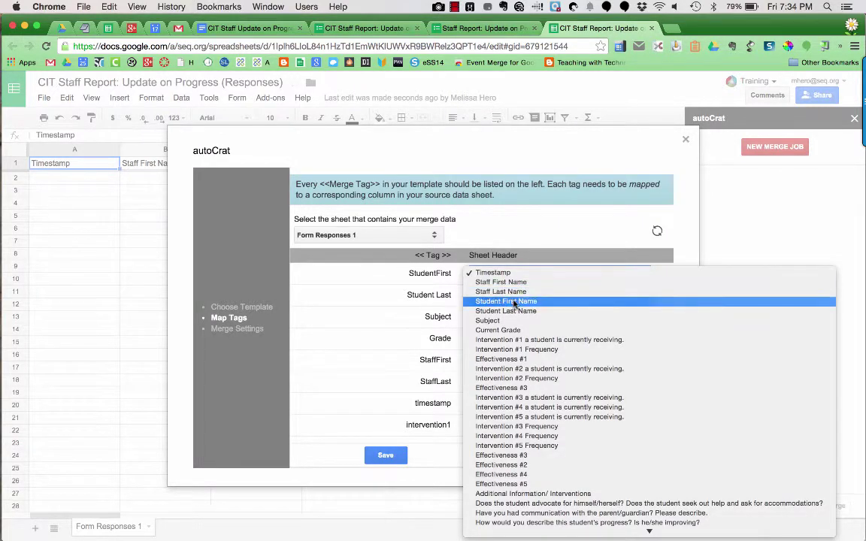
click(514, 305)
click(515, 298)
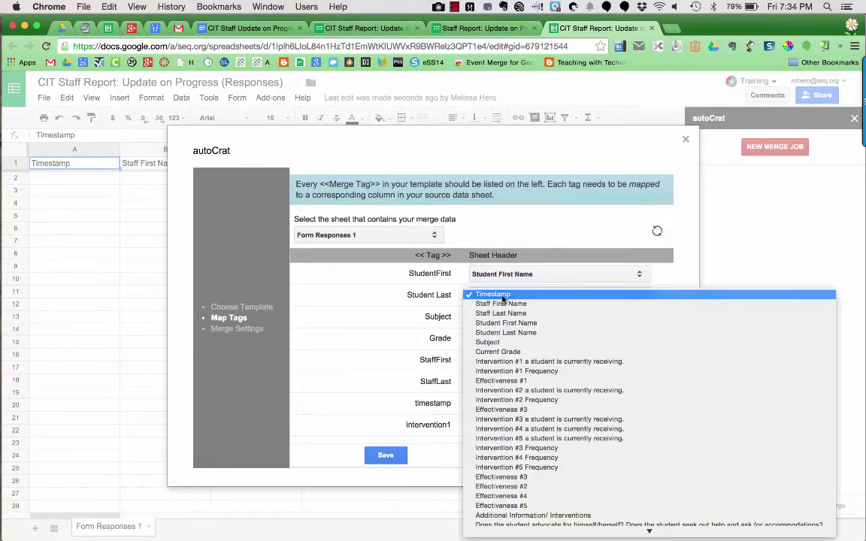
click(508, 332)
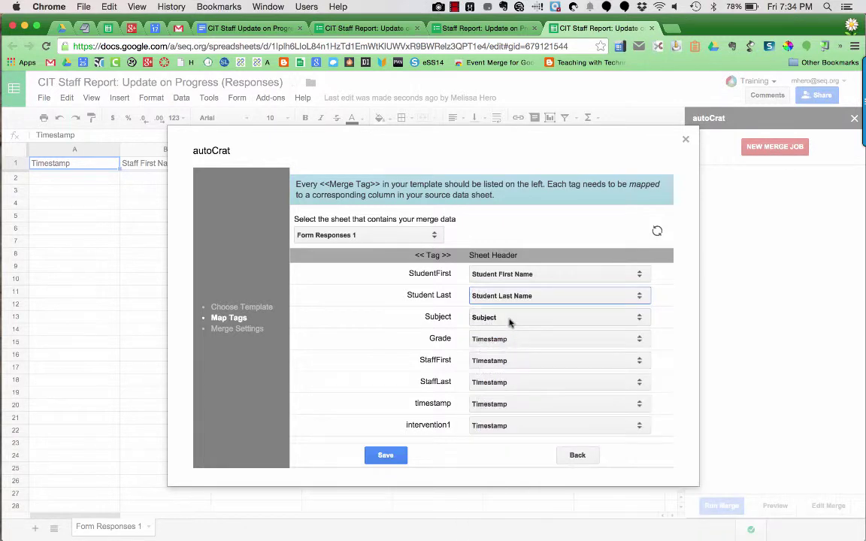
click(509, 316)
click(508, 317)
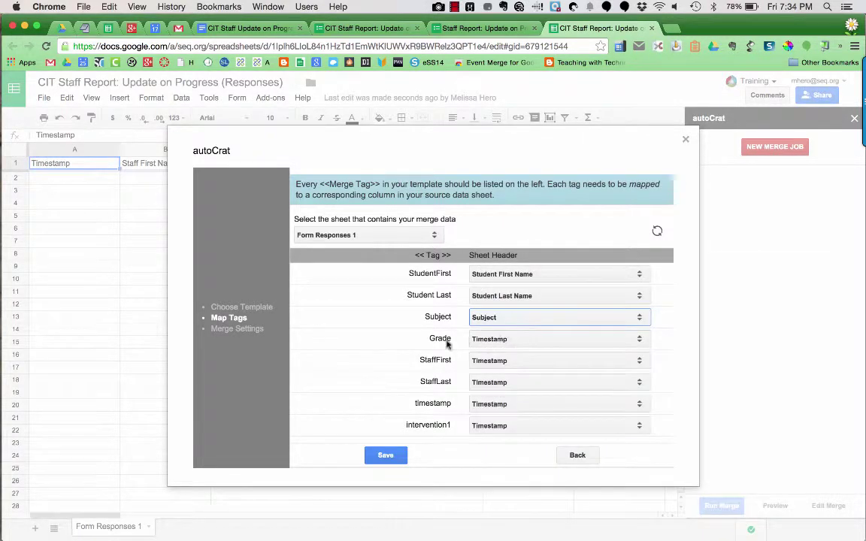
Map the Grade tag to Current Grade and save the mappings to reach Merge Settings
click(482, 338)
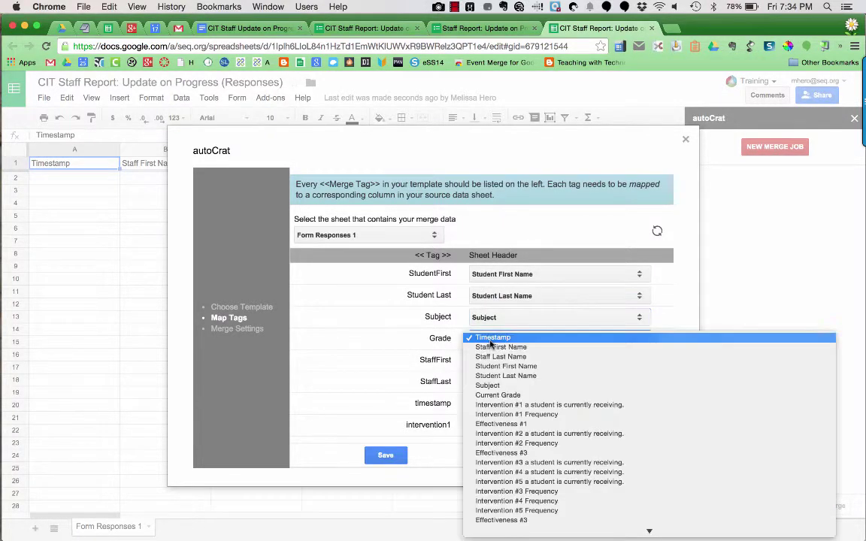
click(498, 395)
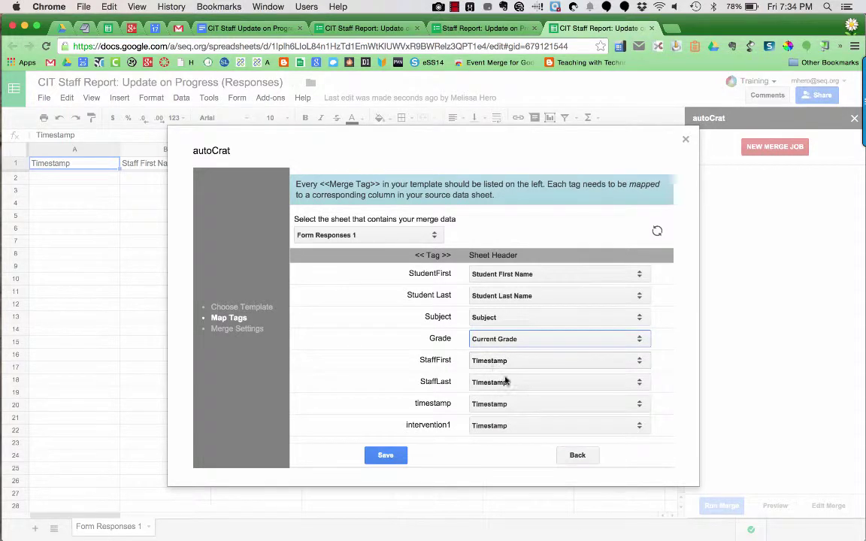
scroll(506, 382, down, 10)
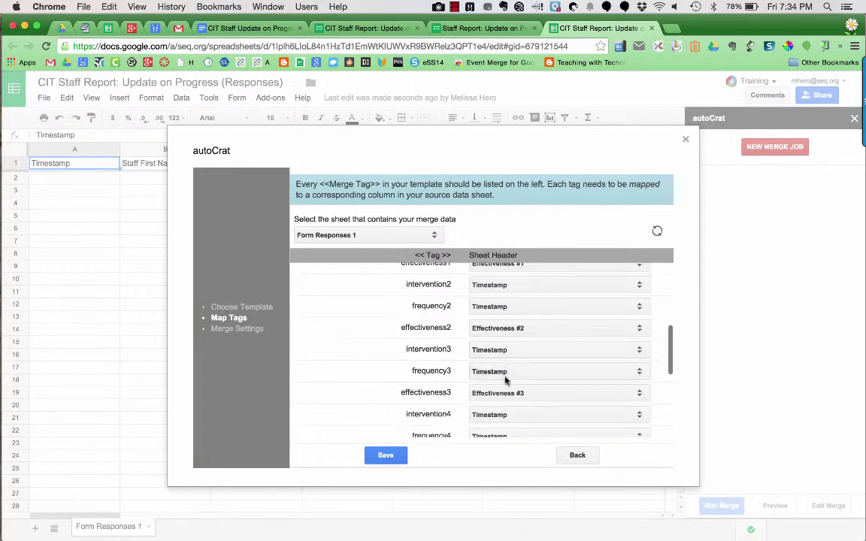
scroll(506, 381, down, 6)
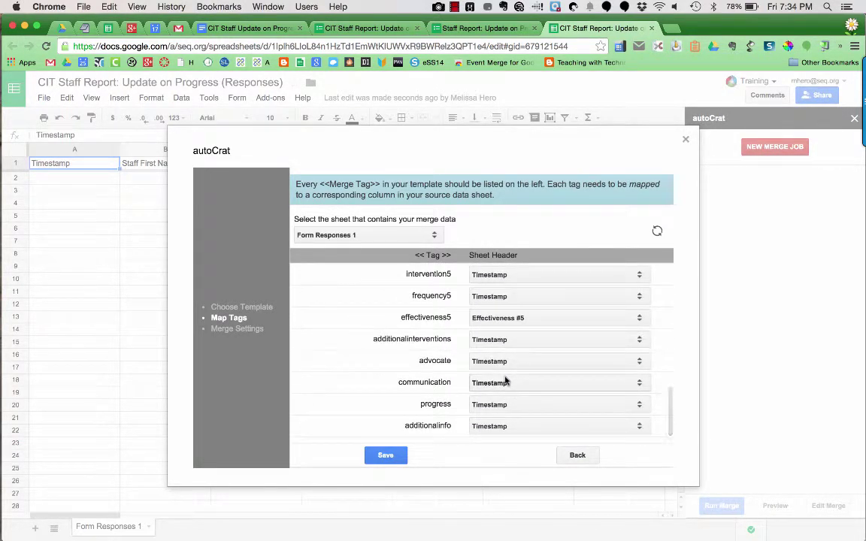
scroll(506, 382, up, 15)
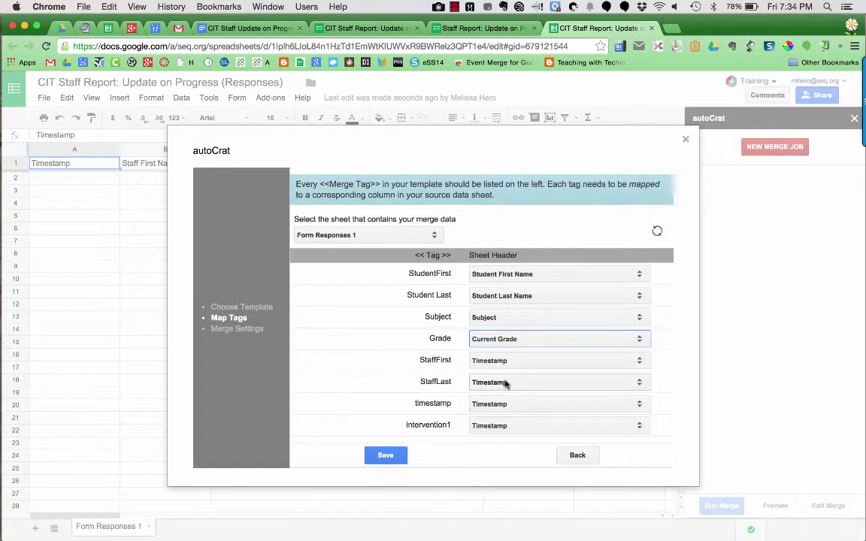
click(385, 455)
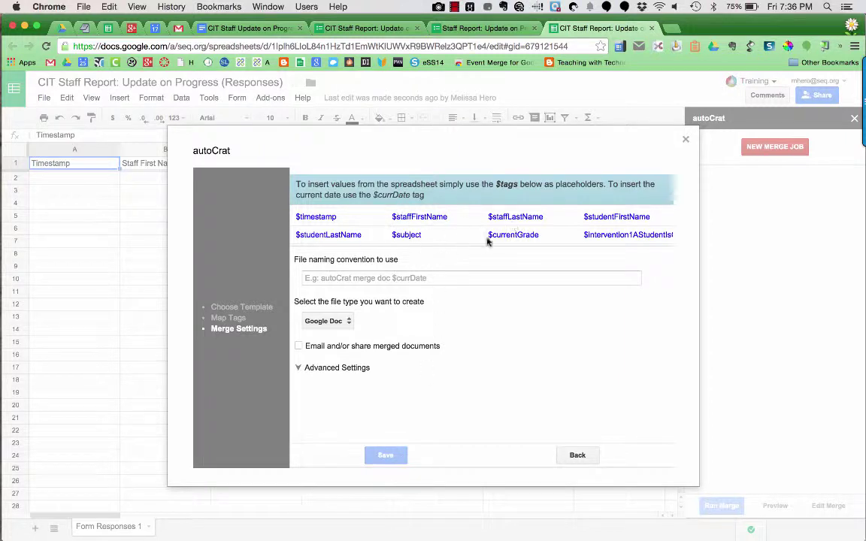
Enter 'CIT Staff Report UPDate on Progress by' as the file name, followed by $staffFirstName $staffLastName
click(453, 278)
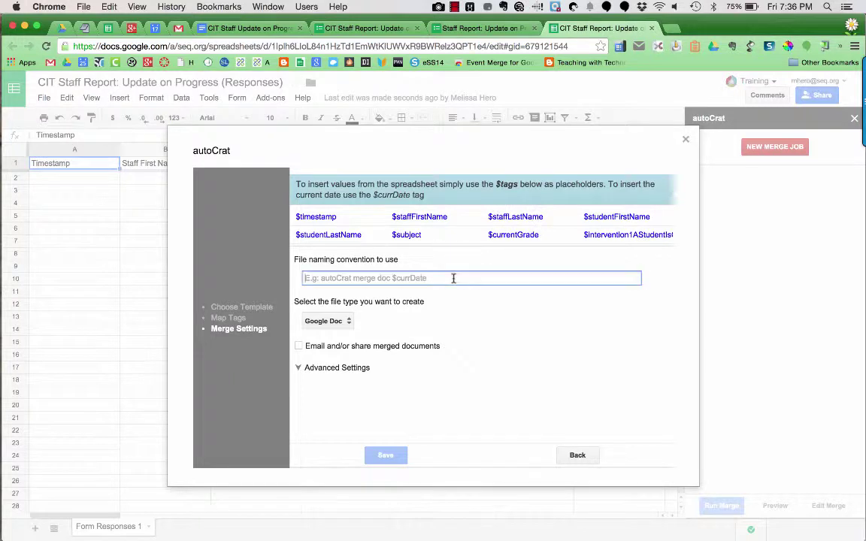
text(CIT )
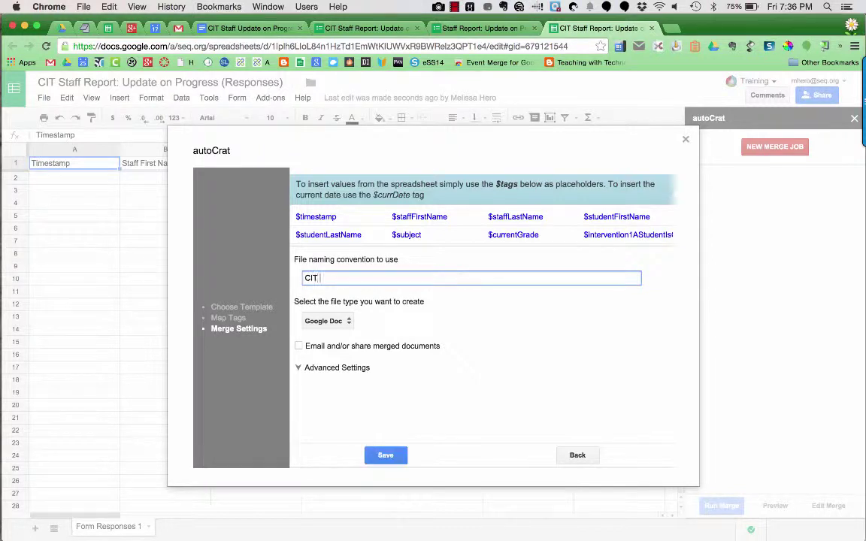
text(Staff Report UPDate on Progress)
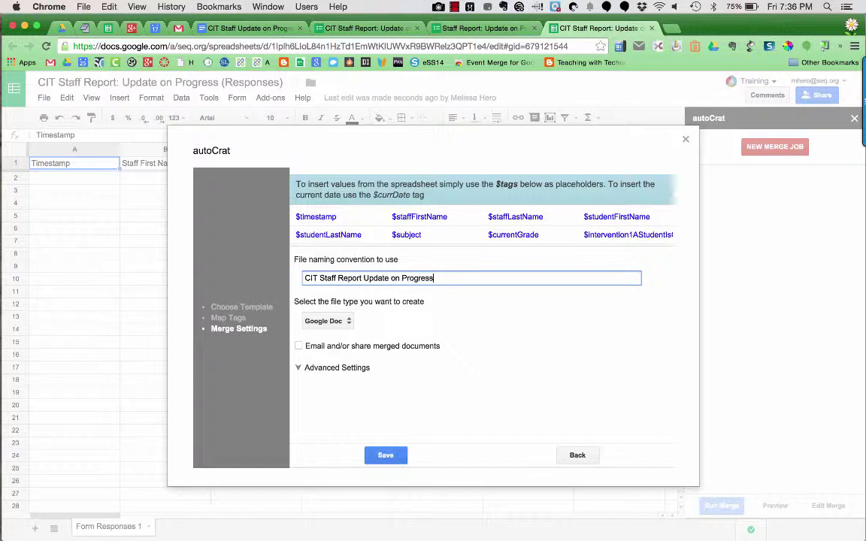
text( by)
drag(392, 217, 541, 215)
key(super+c)
click(518, 276)
key(super+v)
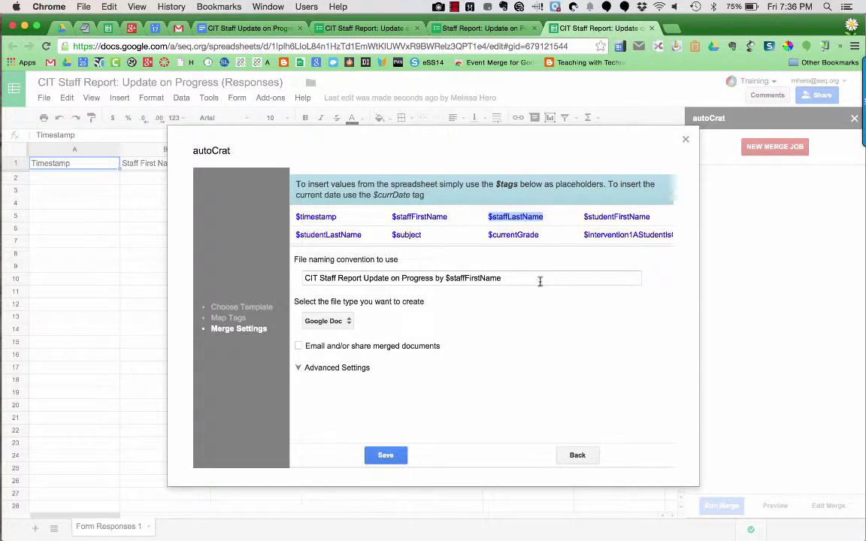
click(537, 279)
key(super+v)
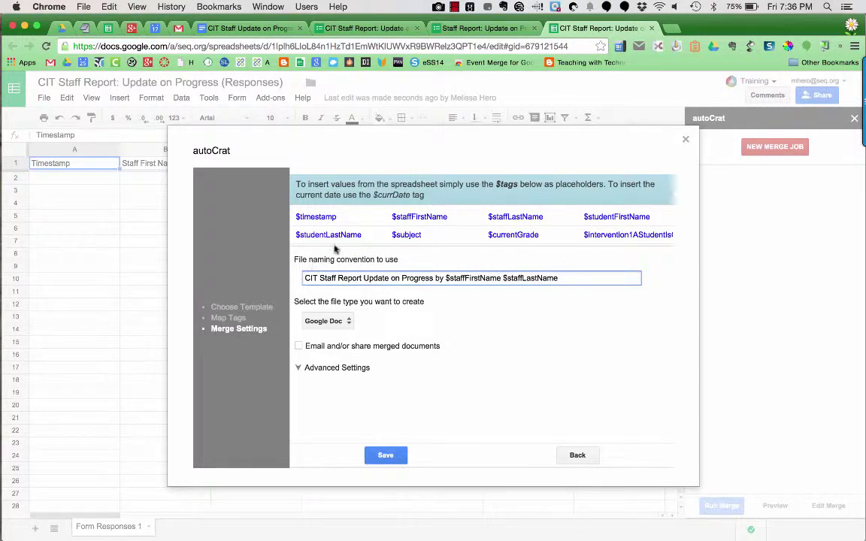
Start the file name with '$studentLastName, $studentFirstName:' before the report title
drag(364, 235, 296, 235)
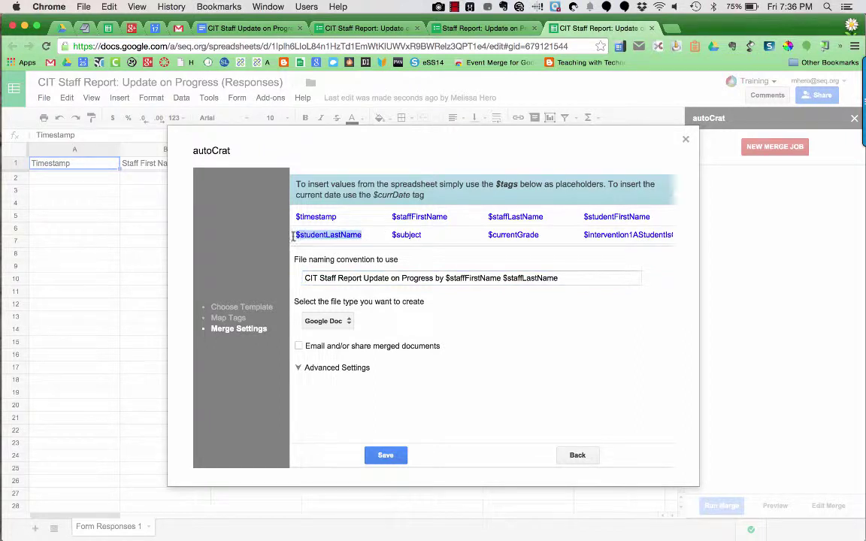
click(306, 279)
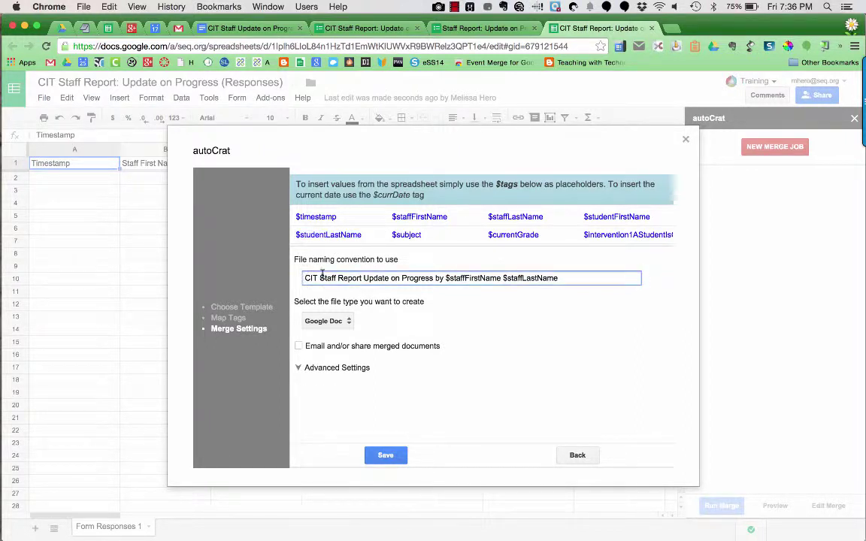
key(super+v)
text(,)
drag(651, 218, 584, 218)
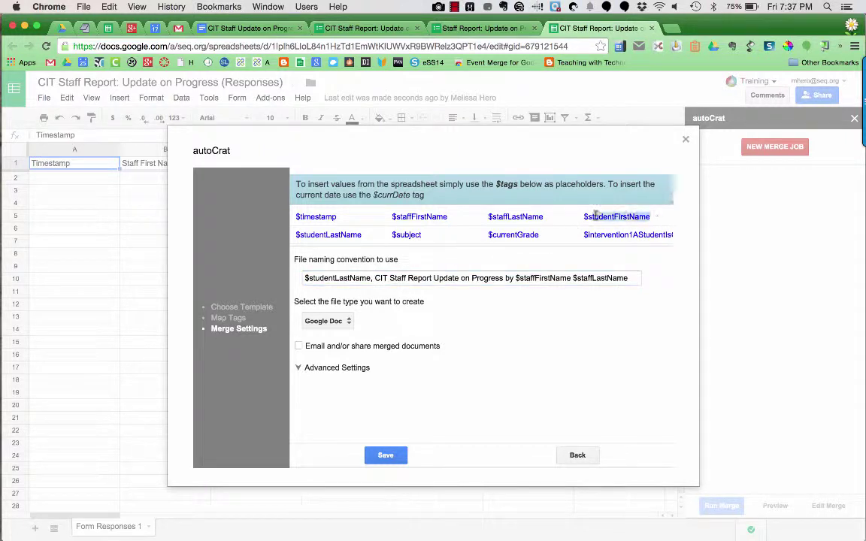
key(super+c)
click(376, 278)
key(super+v)
text(:)
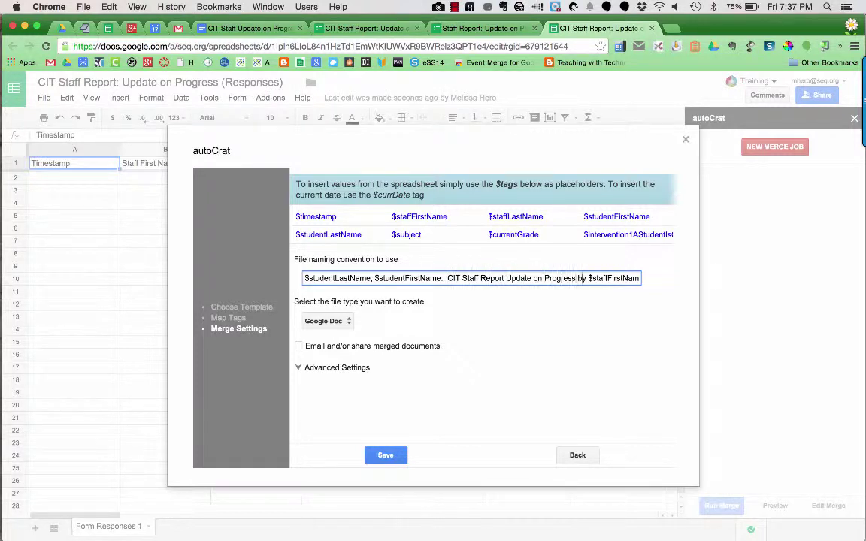
key(End)
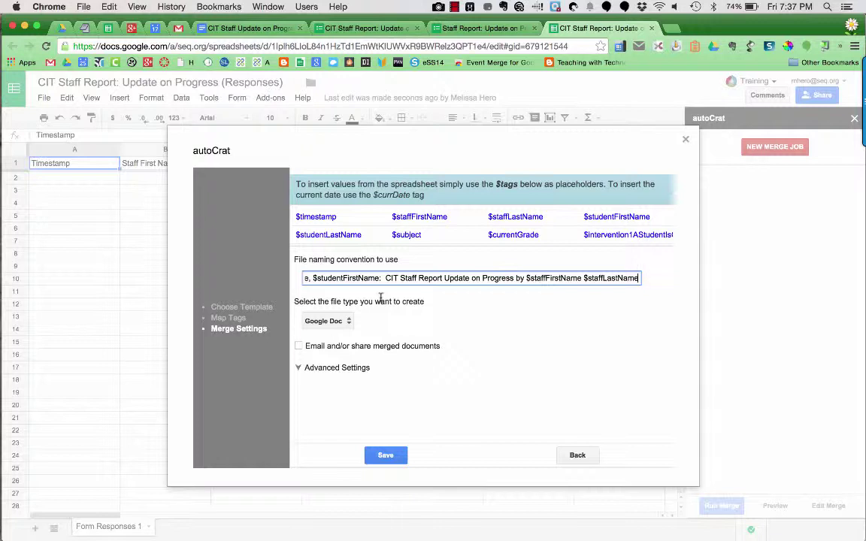
Make the merged files PDFs, turn on emailing them, and enter the recipient's e-mail address
click(325, 321)
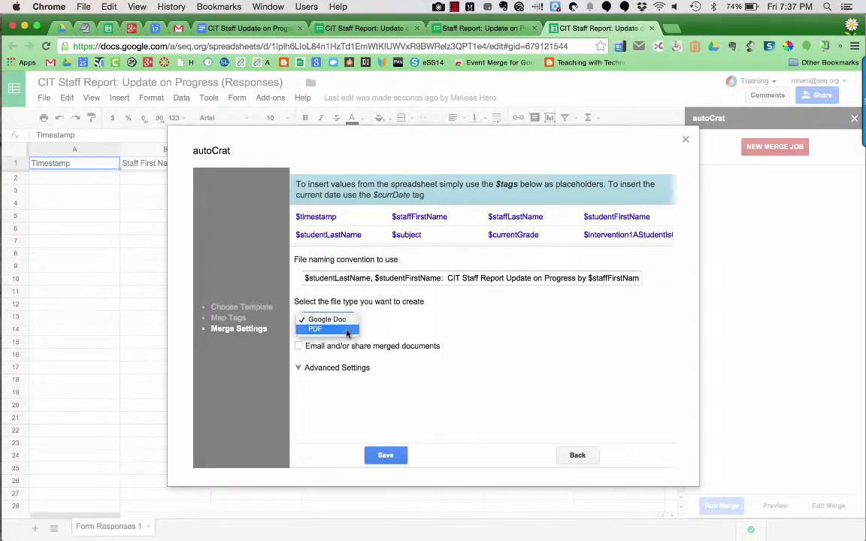
click(346, 330)
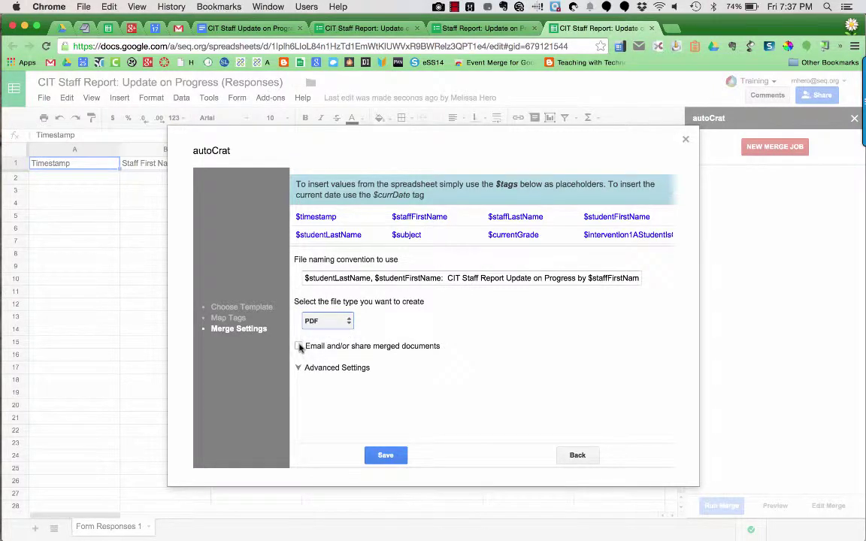
click(300, 347)
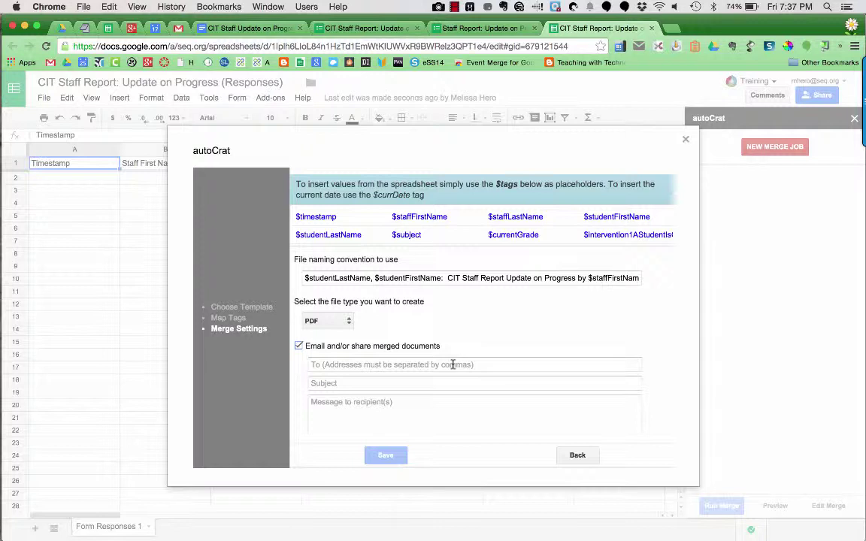
click(453, 364)
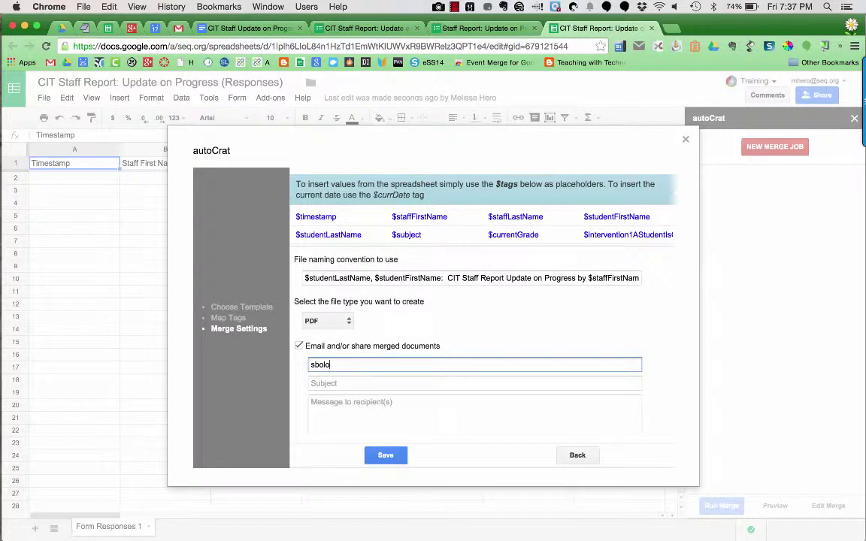
Set the email subject to 'CIT Staff Report $studentFirstName $studentLastName'
key(Tab)
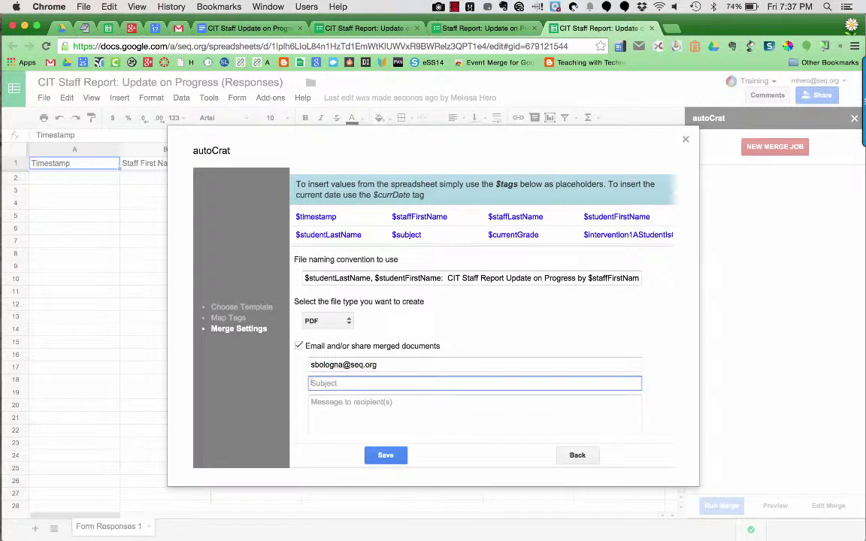
text(CIT Staff Report for)
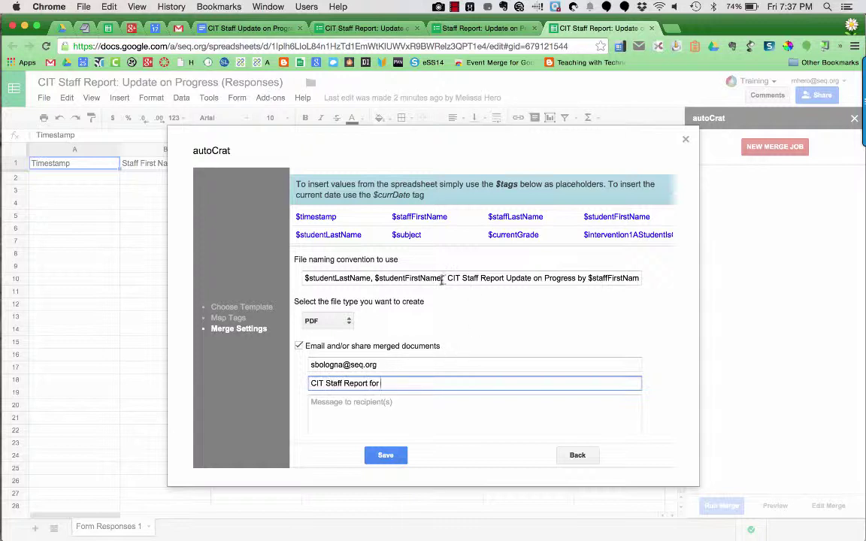
triple_click(368, 284)
drag(442, 278, 373, 278)
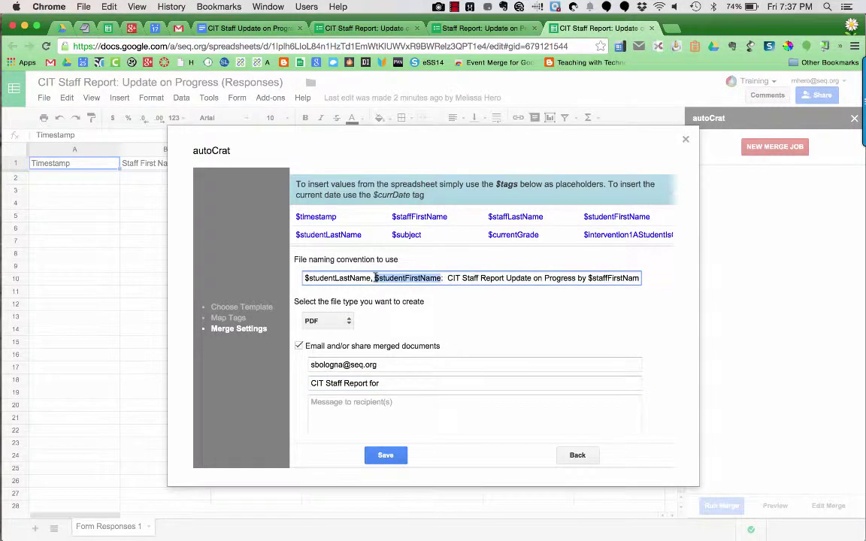
click(425, 382)
key(ctrl+v)
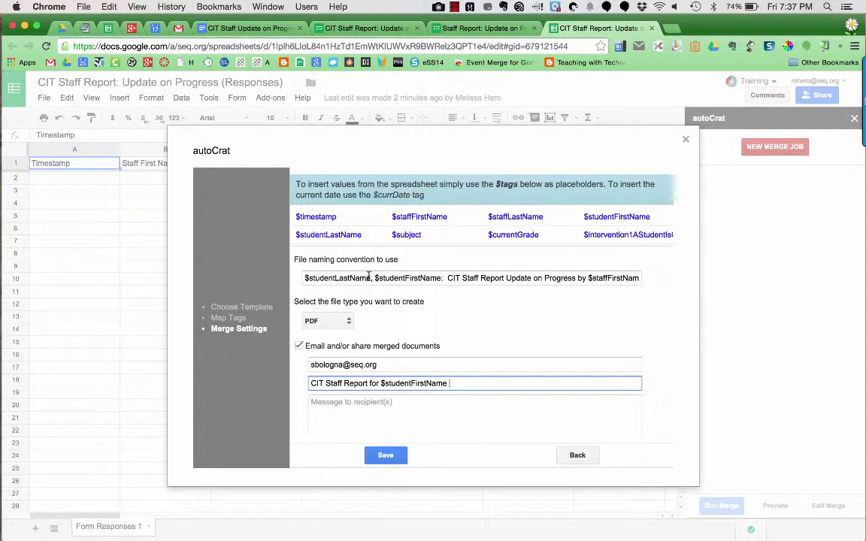
drag(371, 278, 300, 278)
key(ctrl+c)
click(494, 380)
key(ctrl+v)
Write the email body as the subject text plus 'by $staffFirstName $staffLastName'
drag(527, 383, 308, 385)
click(346, 414)
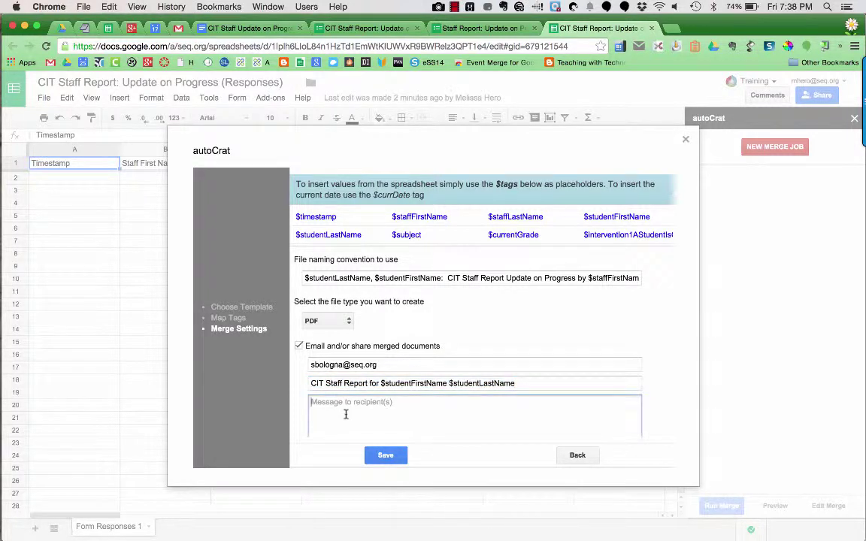
key(ctrl+v)
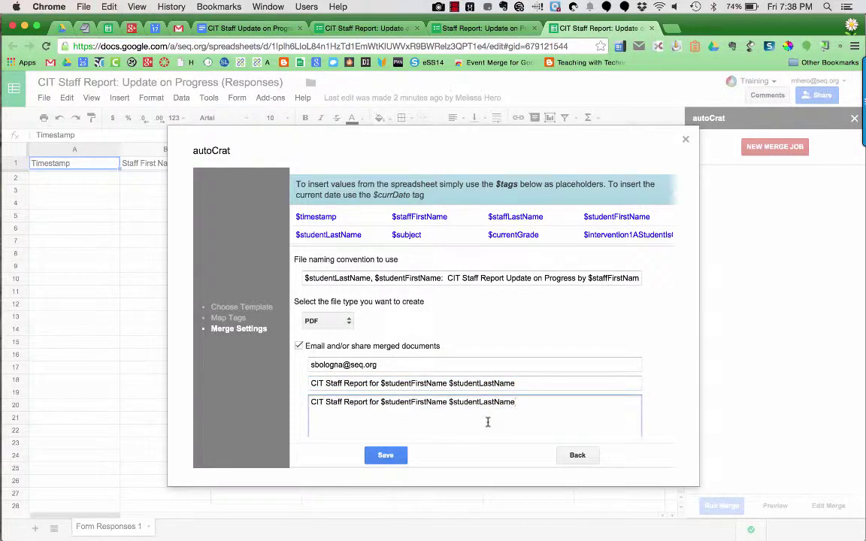
text(by)
drag(589, 279, 675, 278)
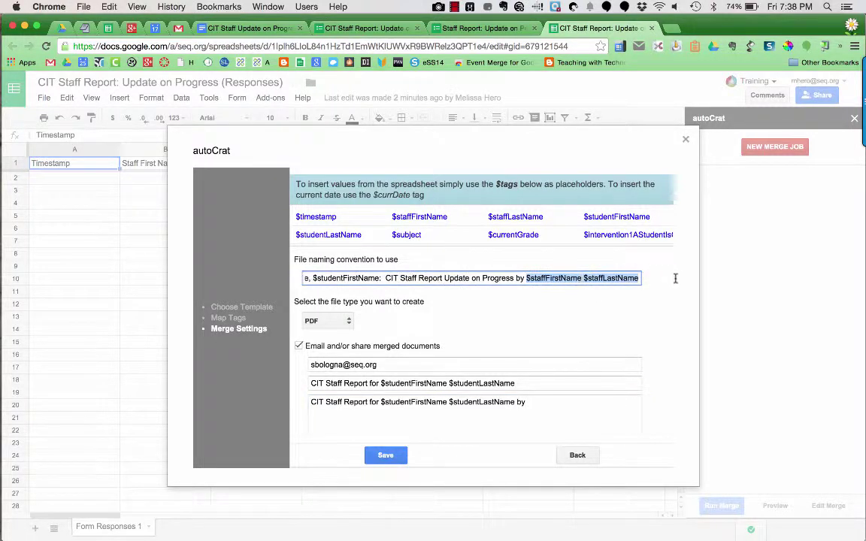
key(ctrl+c)
click(545, 401)
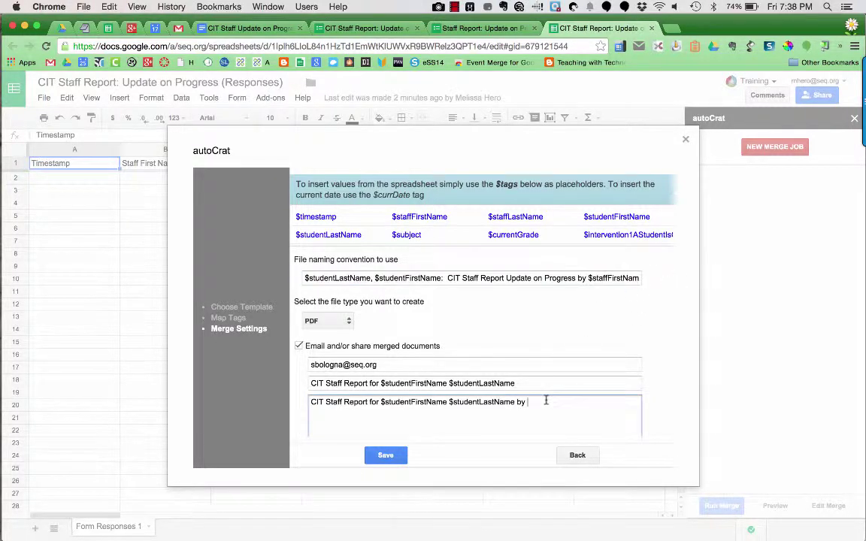
key(ctrl+v)
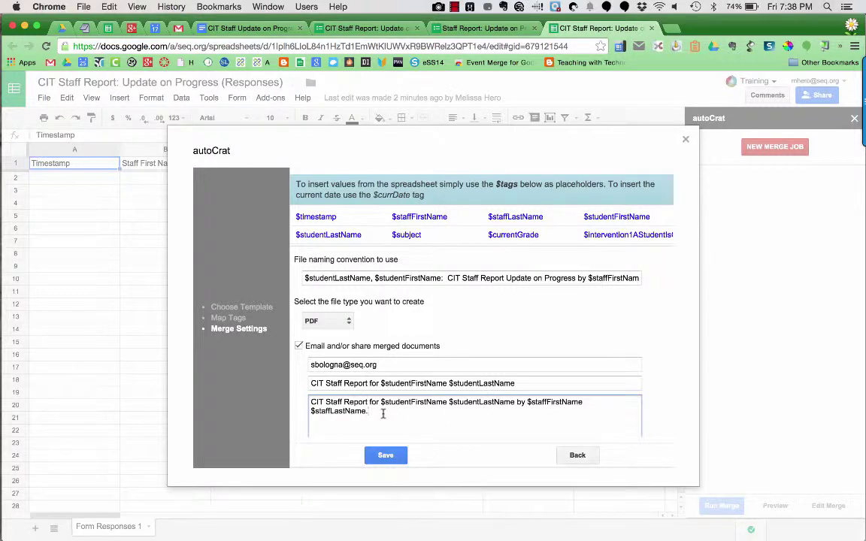
Include the merged document in emails as a PDF file attachment
scroll(383, 413, down, 3)
scroll(384, 419, down, 2)
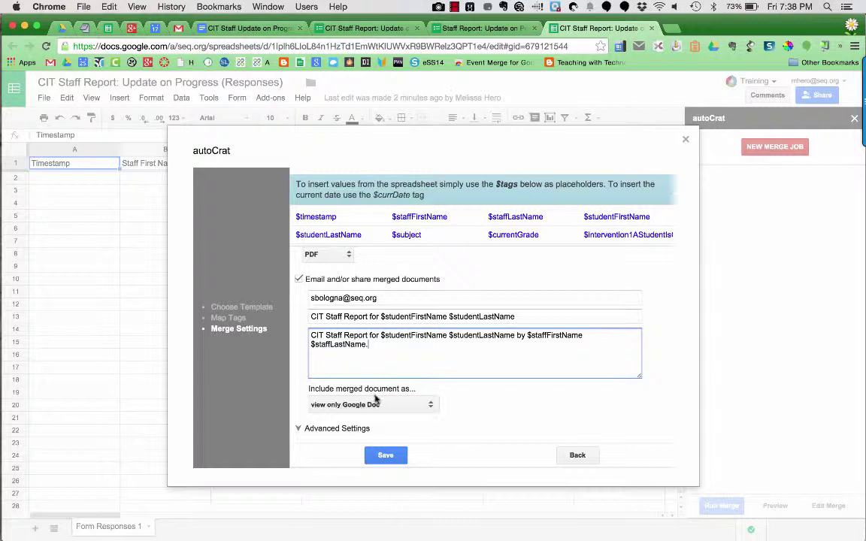
click(380, 406)
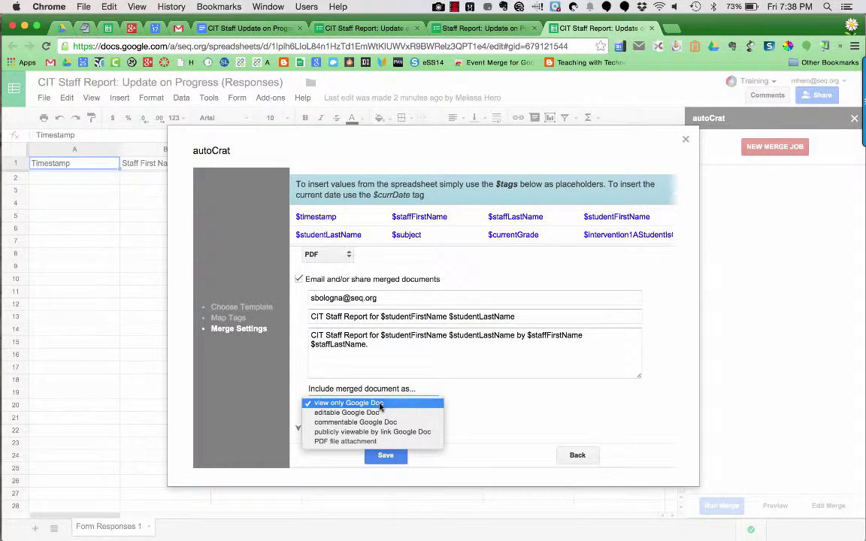
click(373, 442)
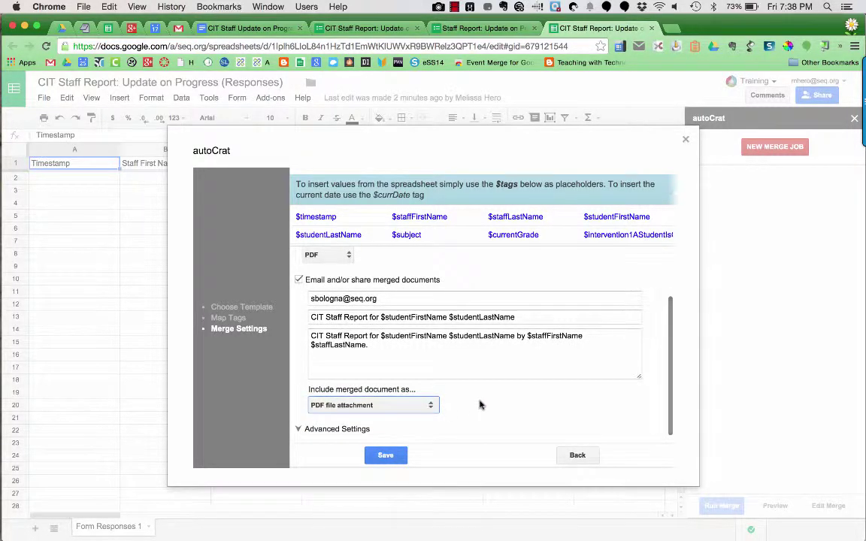
Expand the Advanced Settings section to show more merge options
click(298, 430)
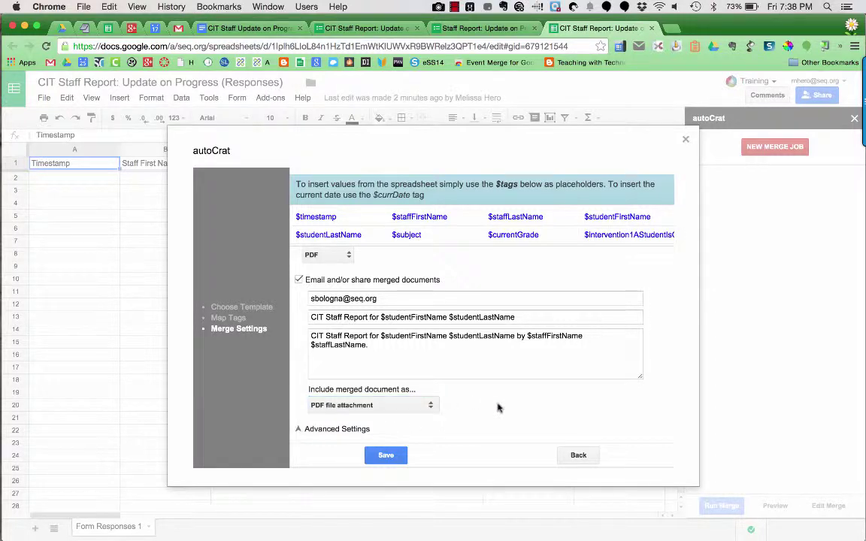
scroll(497, 408, down, 3)
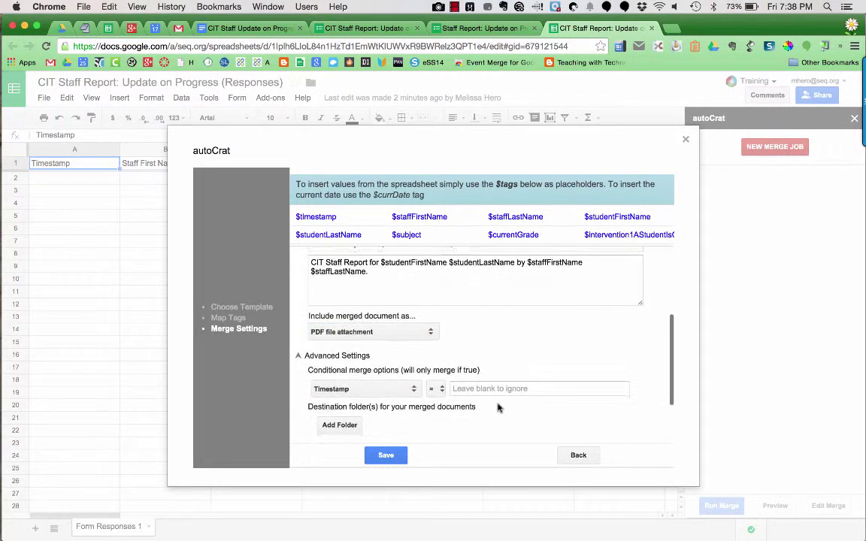
scroll(498, 408, down, 1)
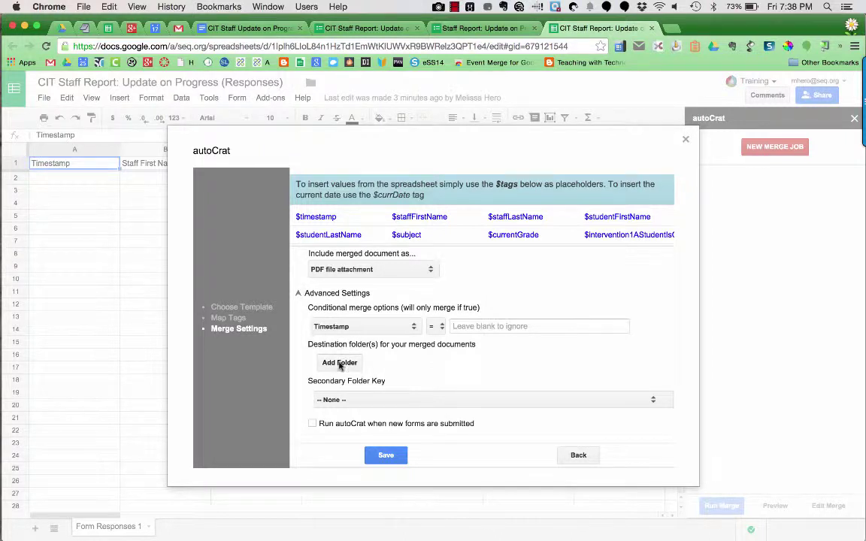
Save merged reports to the CIT Staff Progress Reports folder
click(339, 363)
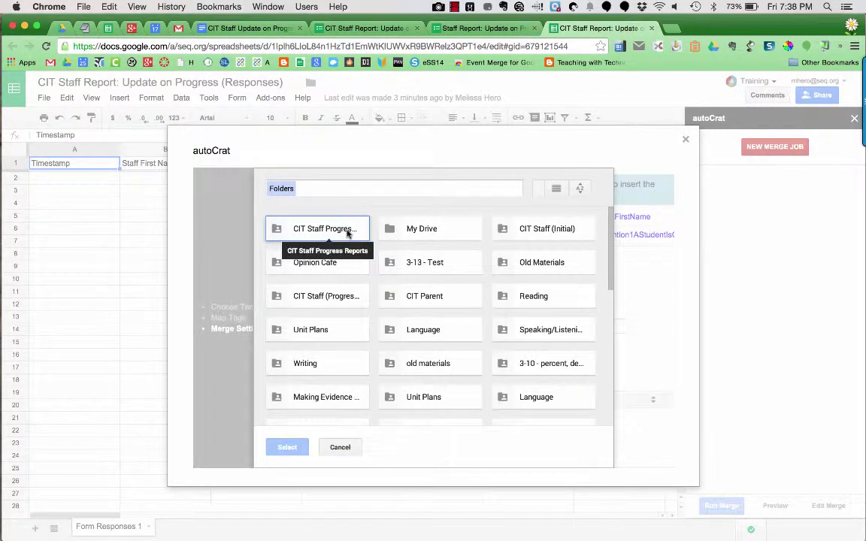
click(347, 234)
click(288, 448)
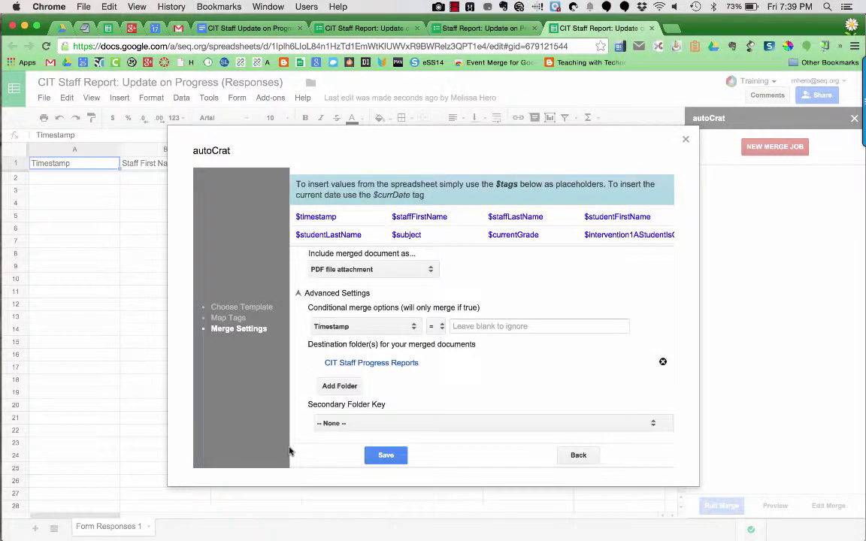
Have autoCrat run on each new form submission and save the merge job
scroll(444, 388, down, 2)
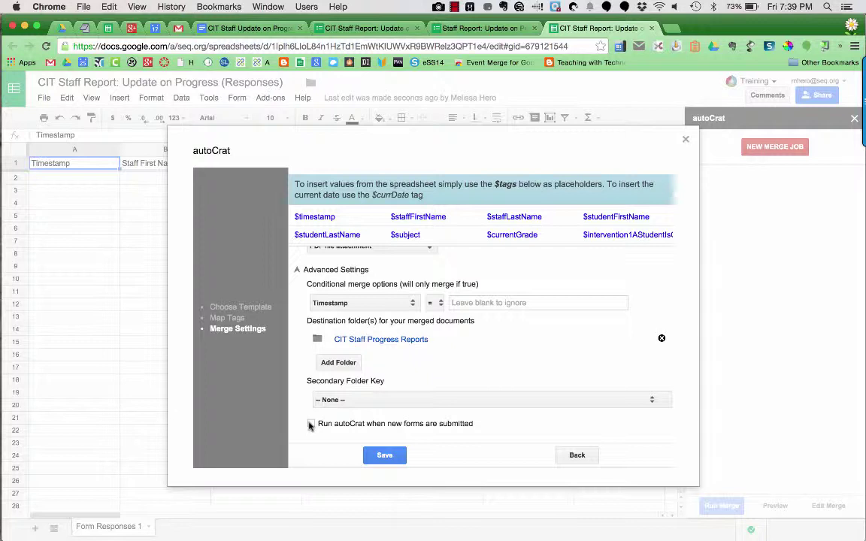
click(311, 424)
click(383, 456)
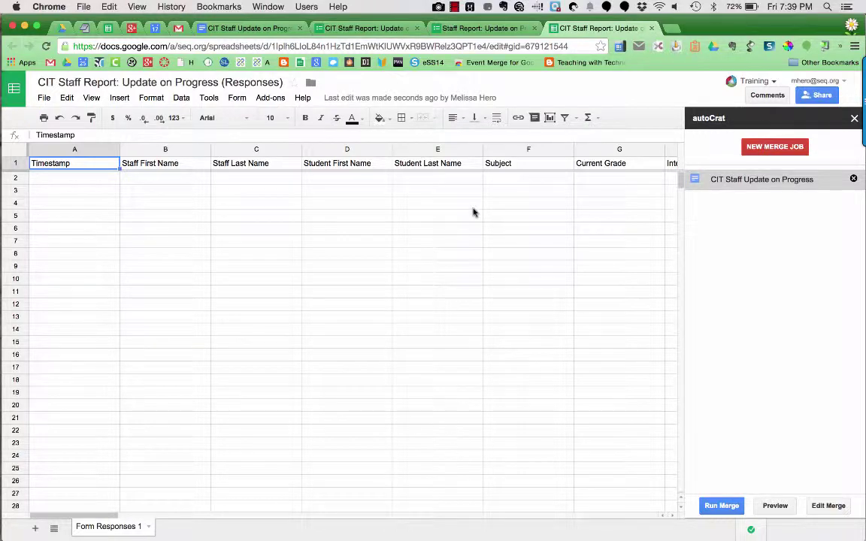
Submit a test staff report with the staff member's first and last name, then return to the responses sheet
click(459, 28)
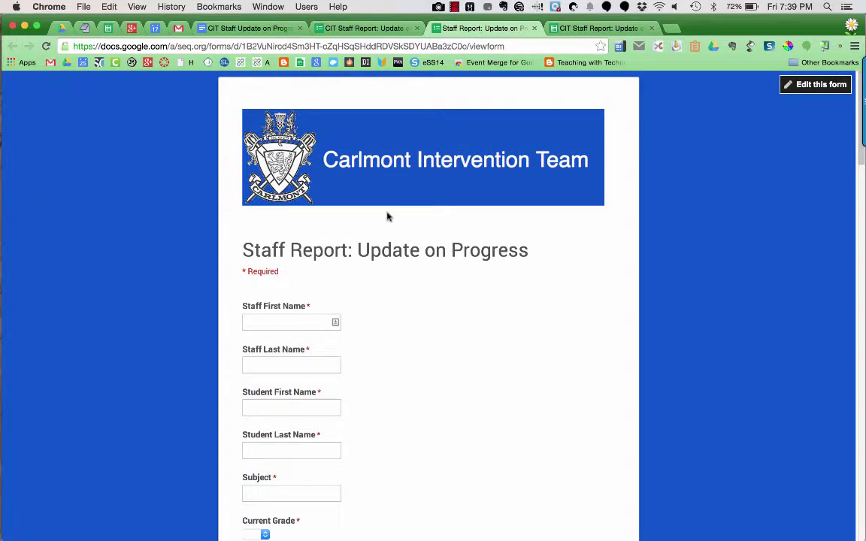
click(287, 320)
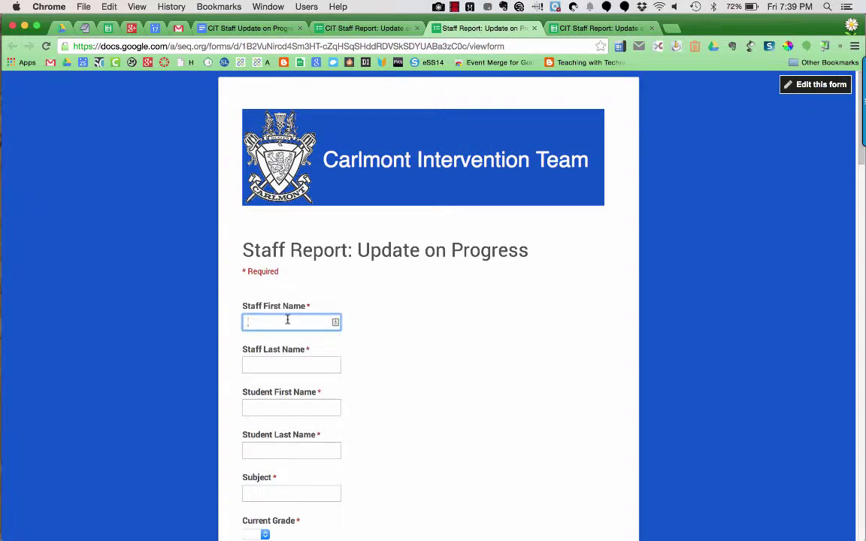
key(Tab)
click(275, 449)
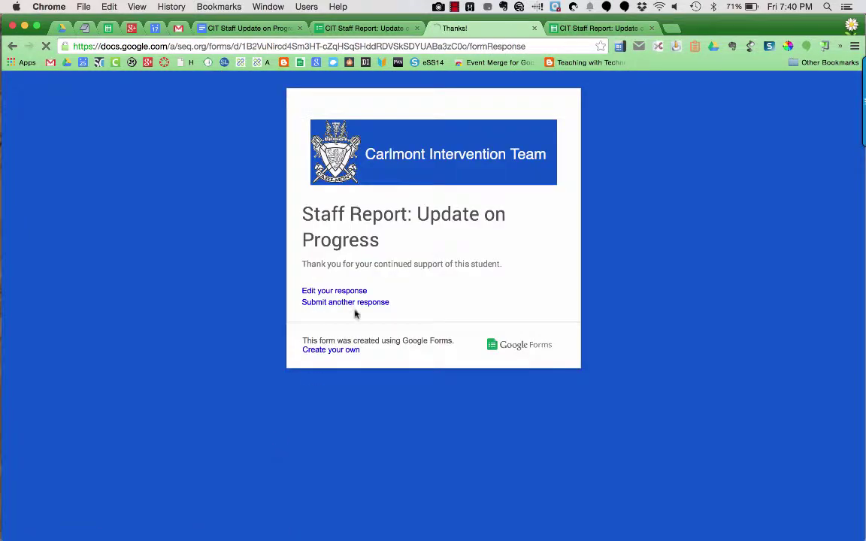
click(599, 28)
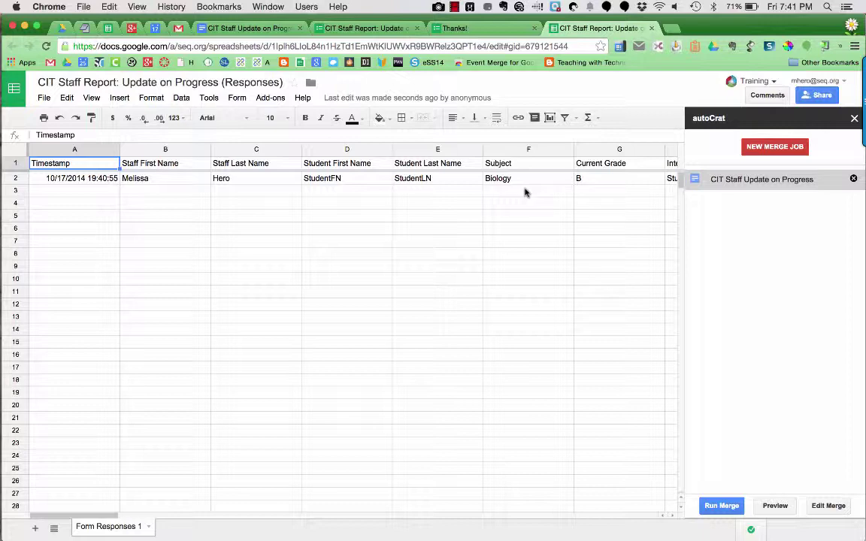
Run the merge and check the new document ID, URL, link and merge status columns AH–AK
click(723, 505)
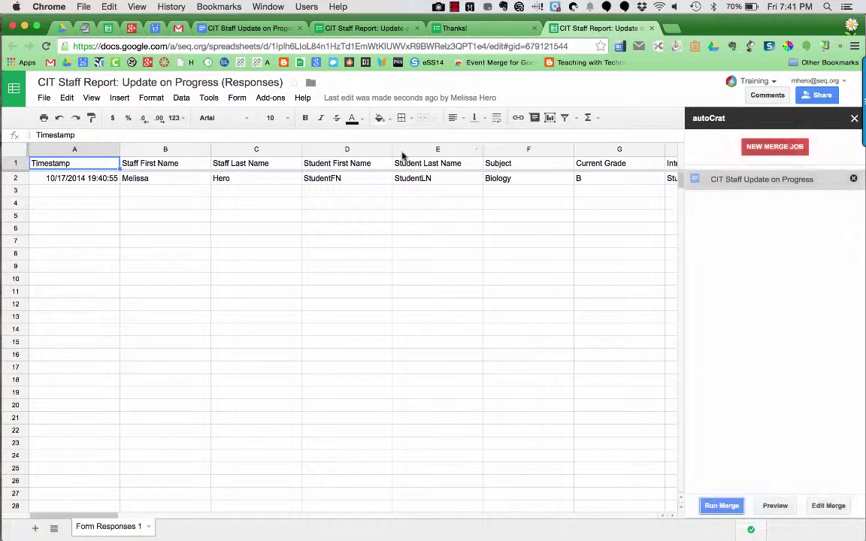
scroll(498, 249, right, 4)
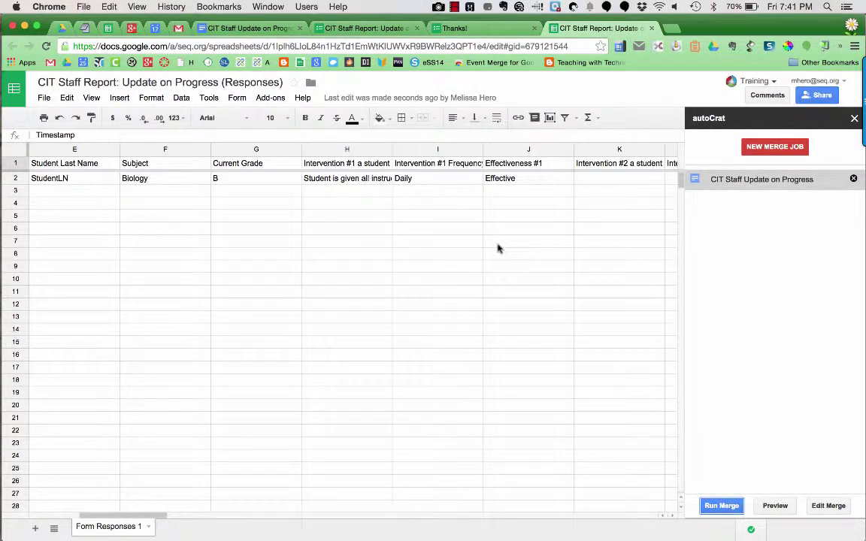
scroll(497, 249, right, 18)
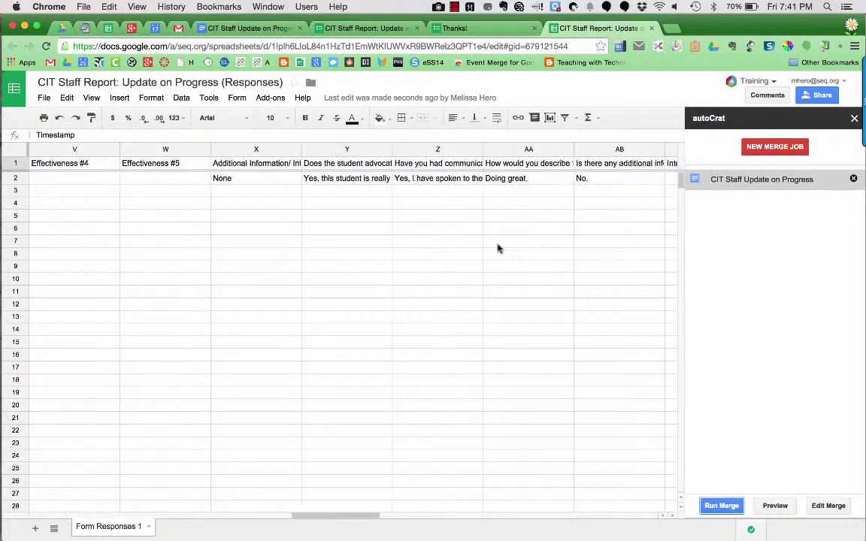
scroll(497, 249, right, 10)
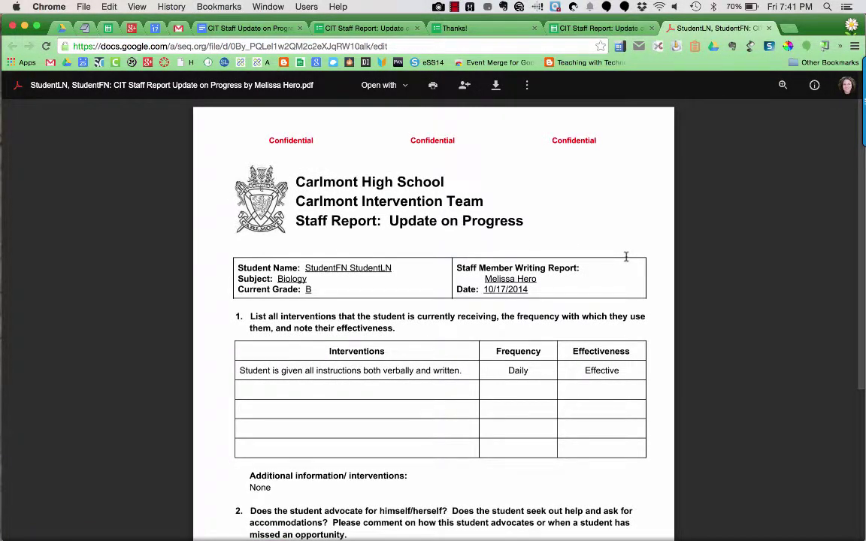
Review the merged PDF's answers (Biology, grade B, interventions) and go back to the responses sheet
scroll(625, 257, down, 1)
scroll(625, 257, down, 5)
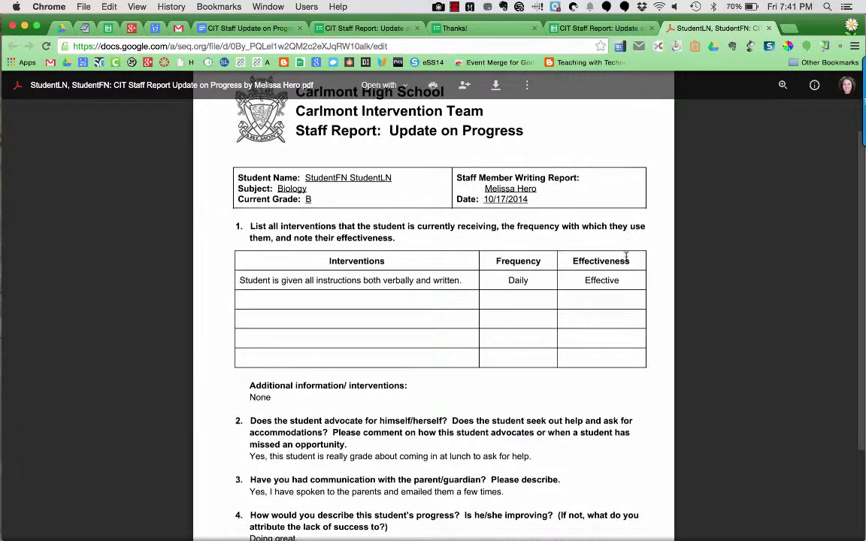
scroll(625, 257, down, 2)
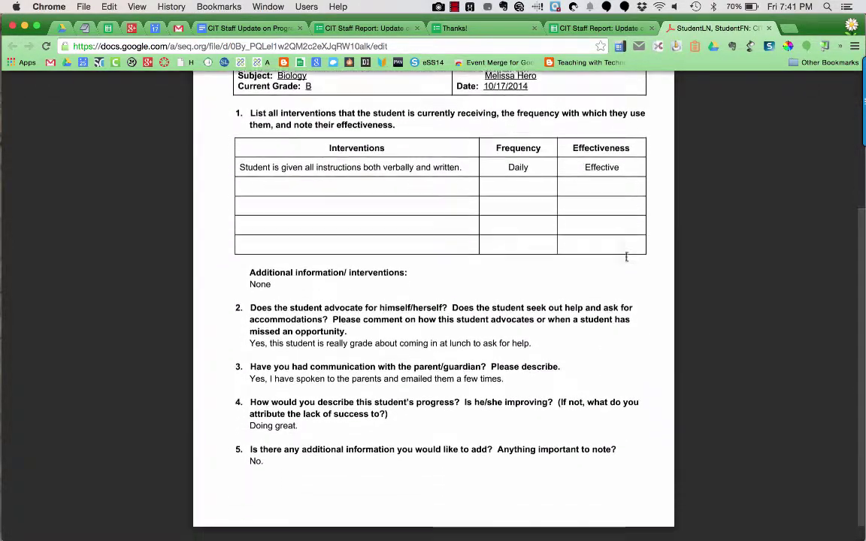
scroll(626, 257, down, 1)
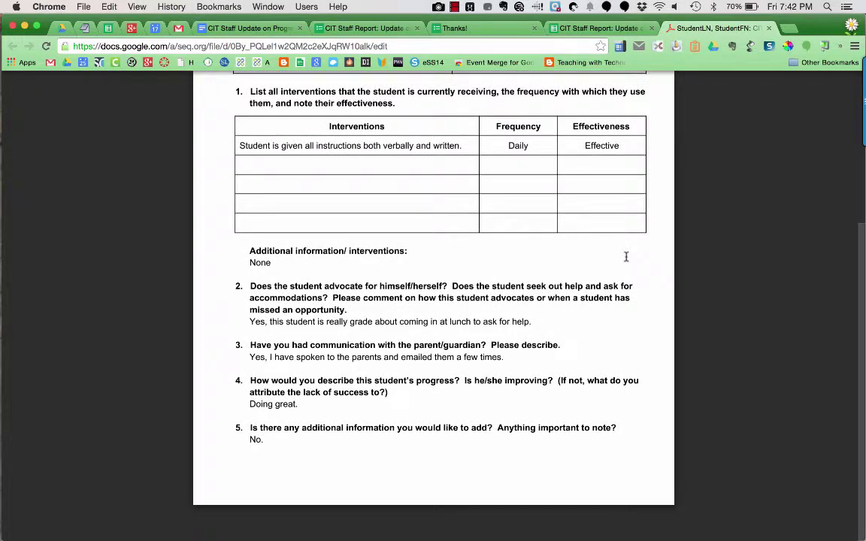
scroll(626, 257, up, 8)
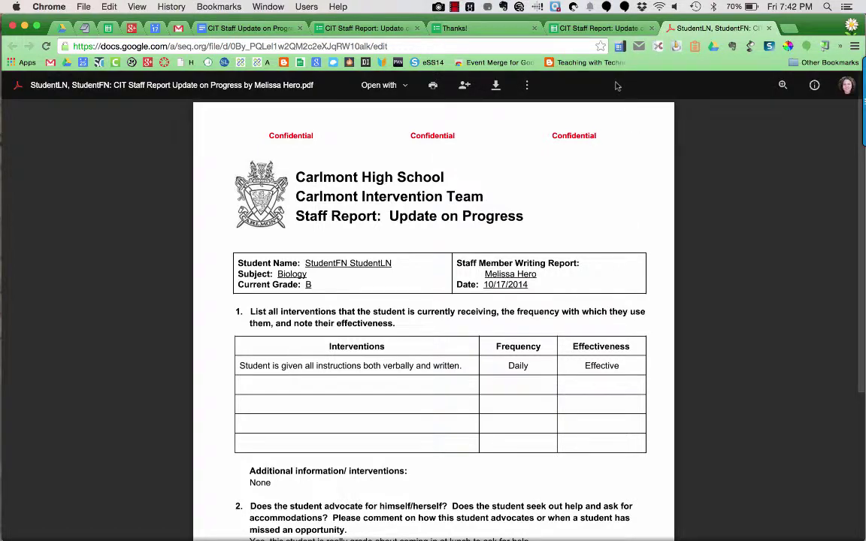
click(591, 29)
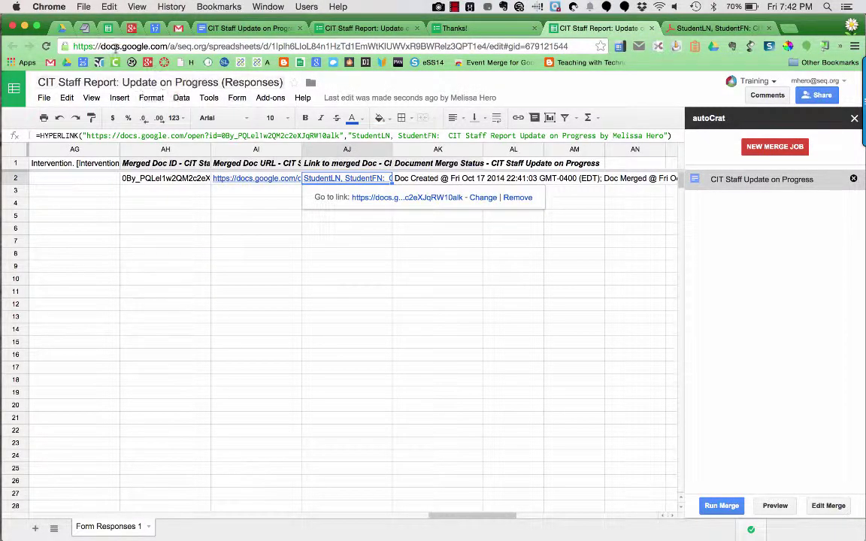
Open the CIT Staff Progress Reports folder in Drive to see the generated PDF report
click(63, 29)
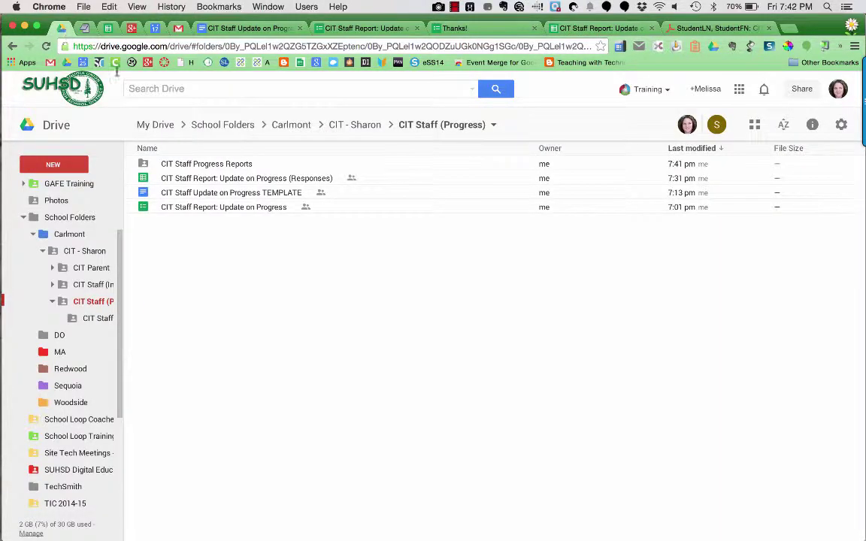
double_click(209, 166)
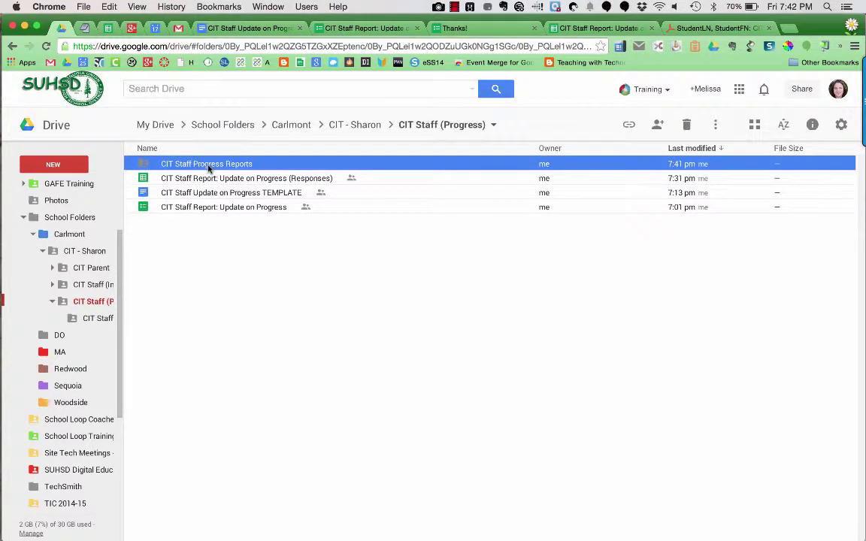